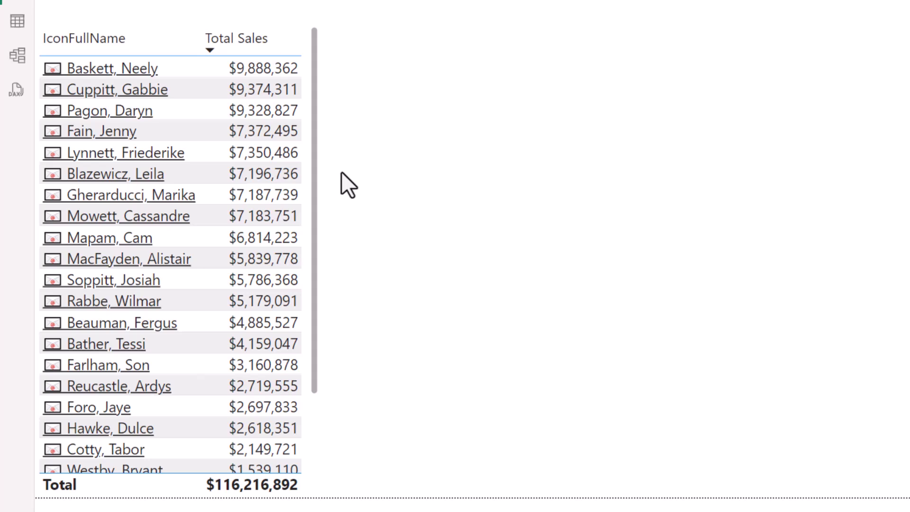
# Open a new Outlook email to a sales rep from their mailto name link in the table
pyautogui.click(88, 199)
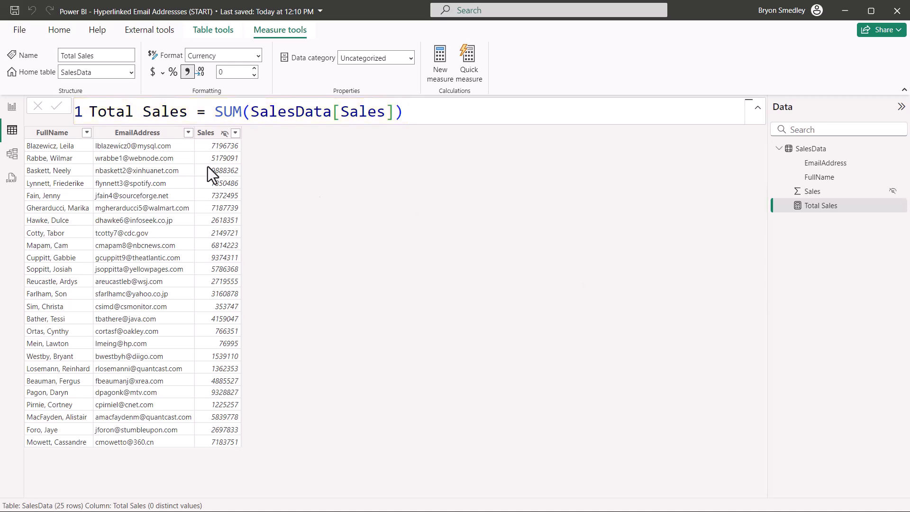
# Return to the report page that holds the sales-rep table visual
pyautogui.click(9, 108)
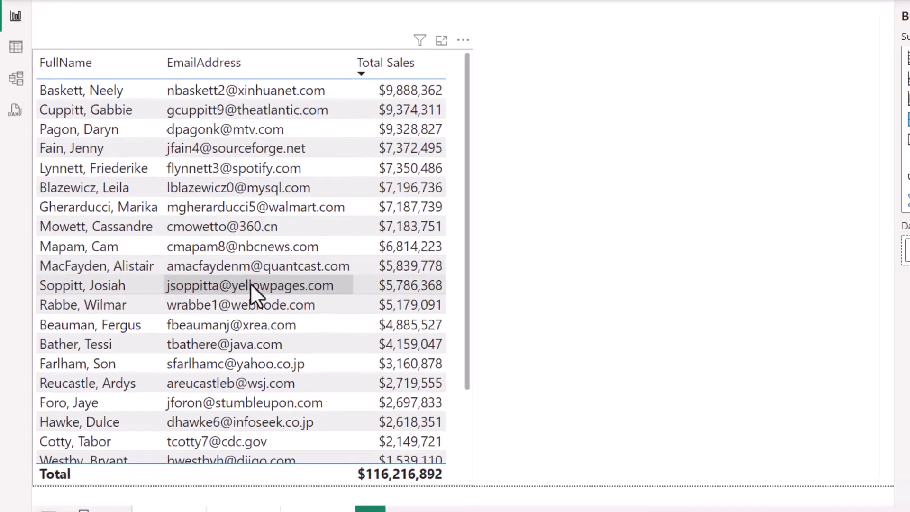
# Expand SalesData, select the EmailAddress field, and set its Data category to Web URL
pyautogui.click(794, 150)
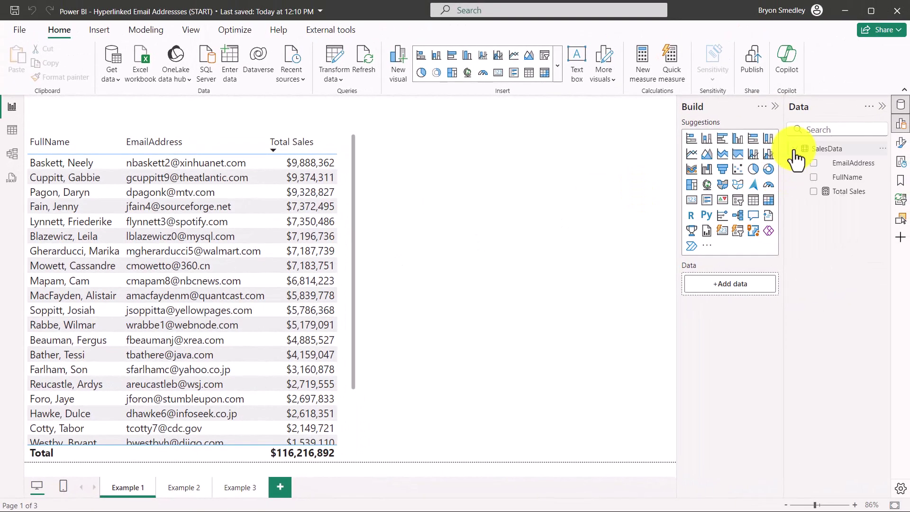
pyautogui.click(844, 163)
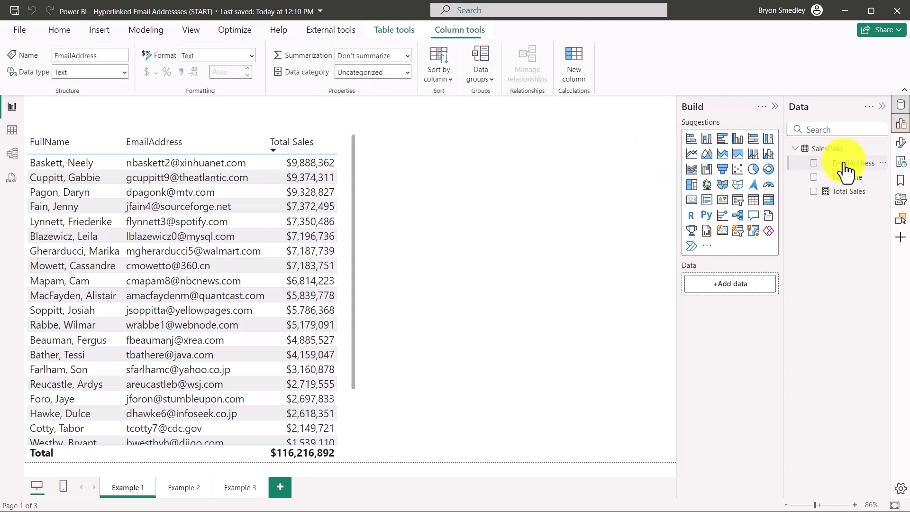
pyautogui.click(406, 74)
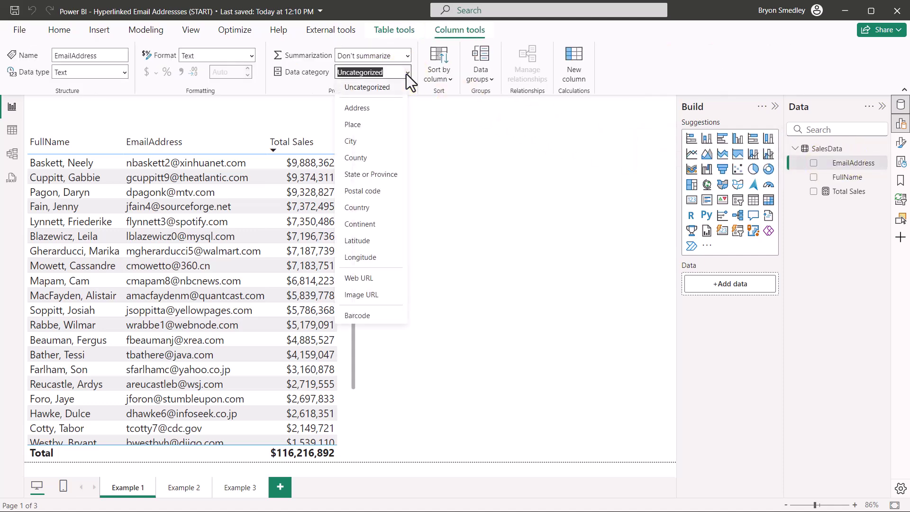
pyautogui.click(373, 280)
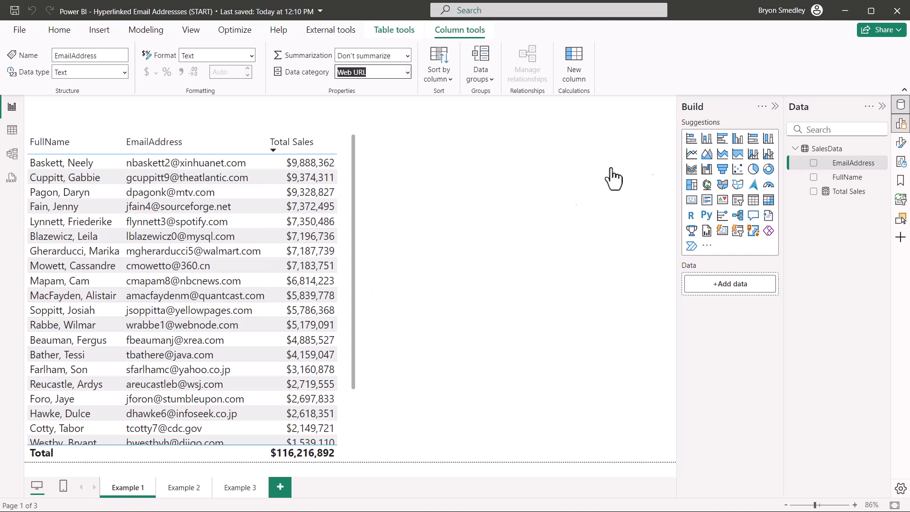
# Show the sales-rep table's Cell elements formatting for the EmailAddress column
pyautogui.click(775, 107)
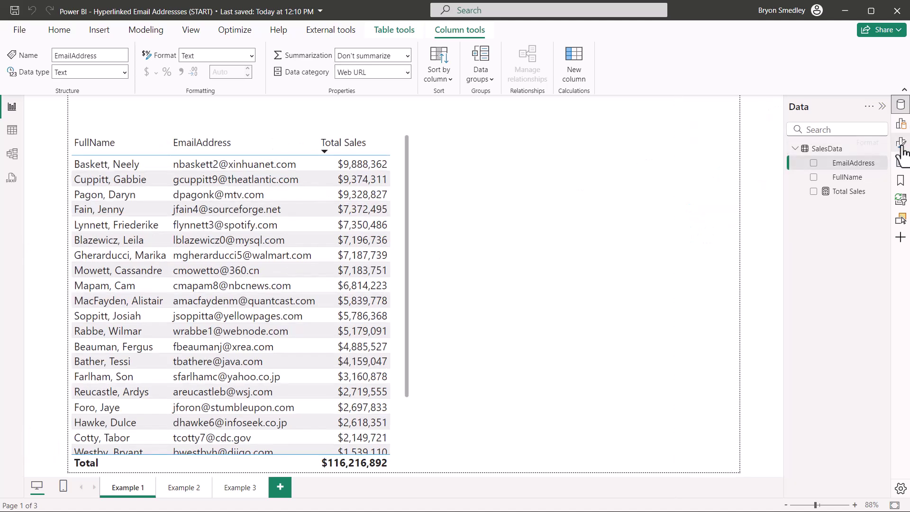
pyautogui.click(901, 142)
pyautogui.click(672, 190)
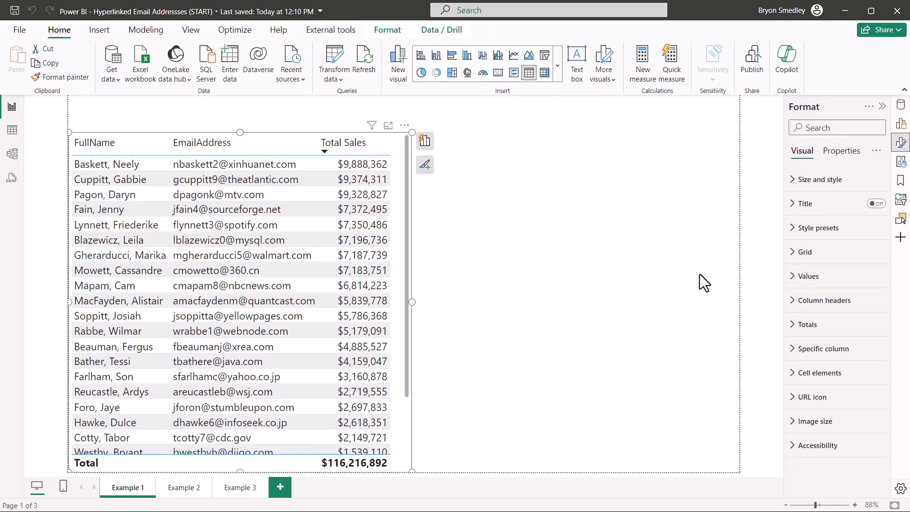
pyautogui.click(796, 373)
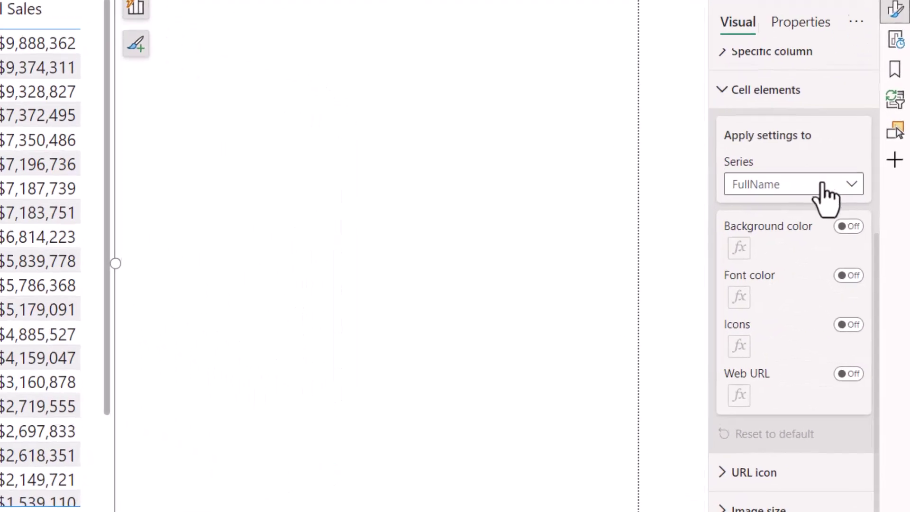
pyautogui.click(871, 437)
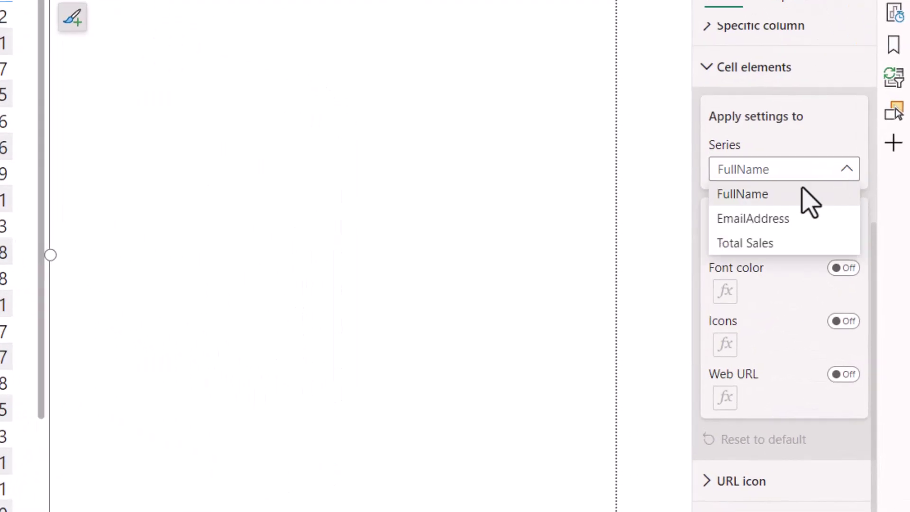
pyautogui.click(762, 222)
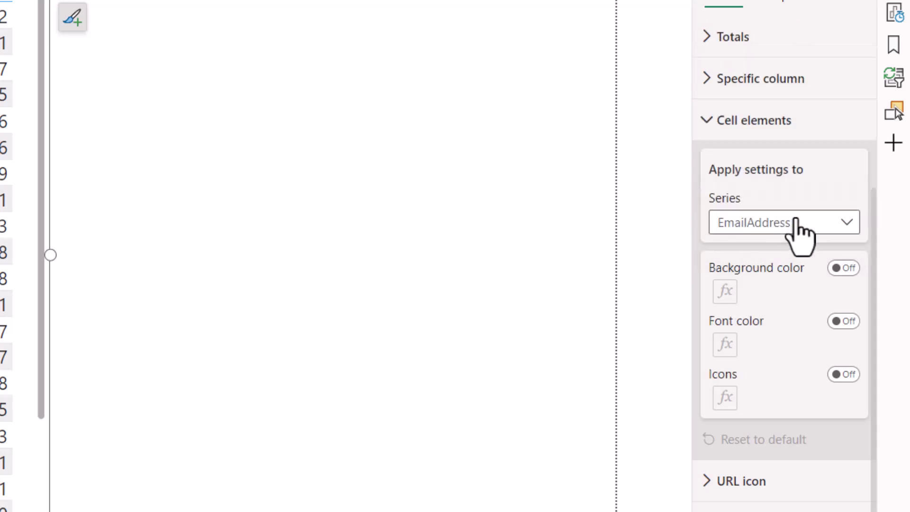
# Compare FullName's cell element settings, then switch back to EmailAddress
pyautogui.click(847, 223)
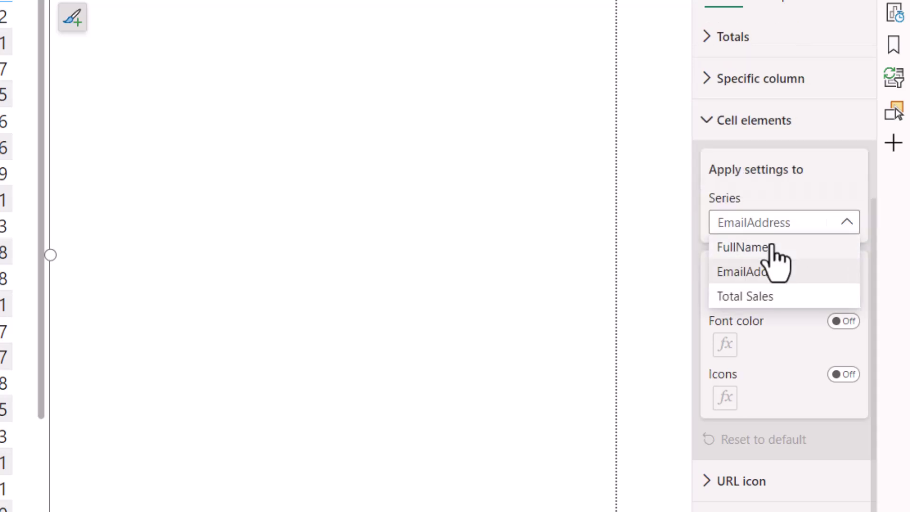
pyautogui.click(773, 246)
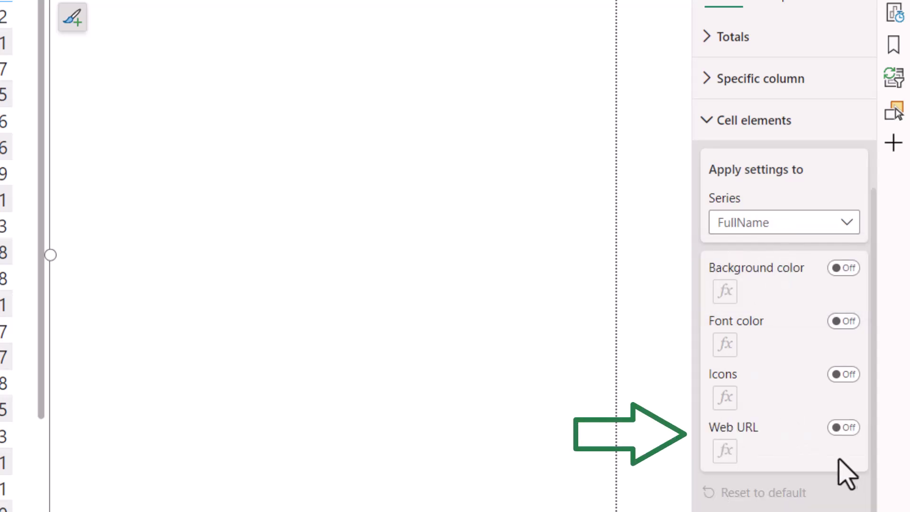
pyautogui.click(847, 223)
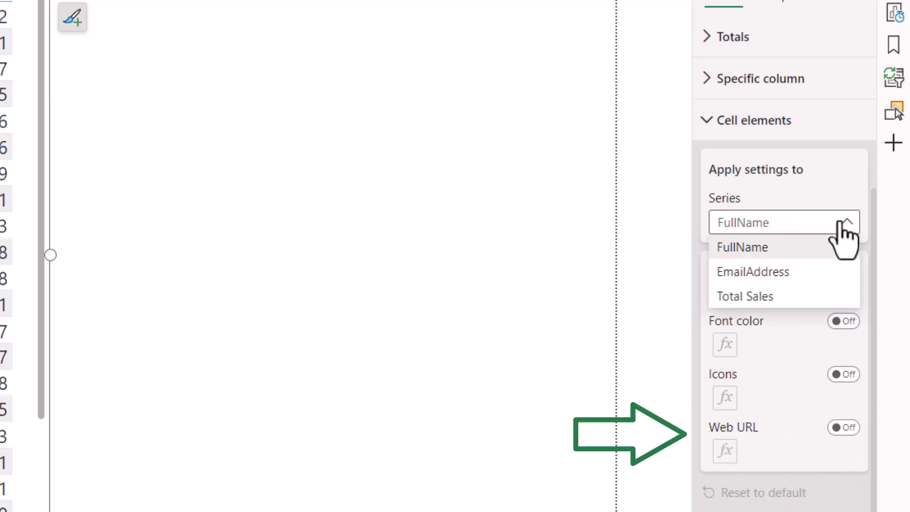
pyautogui.click(782, 277)
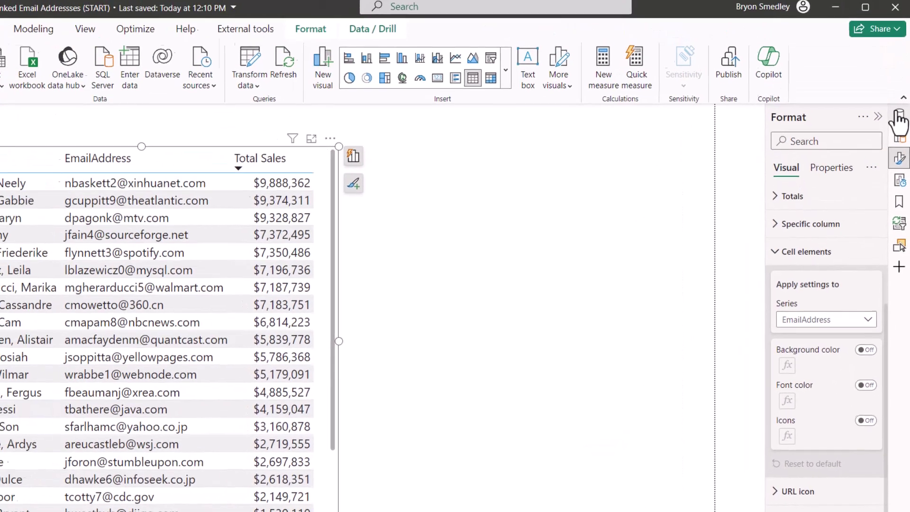
# Reset the EmailAddress field's Data category to Uncategorized
pyautogui.click(898, 121)
pyautogui.click(846, 185)
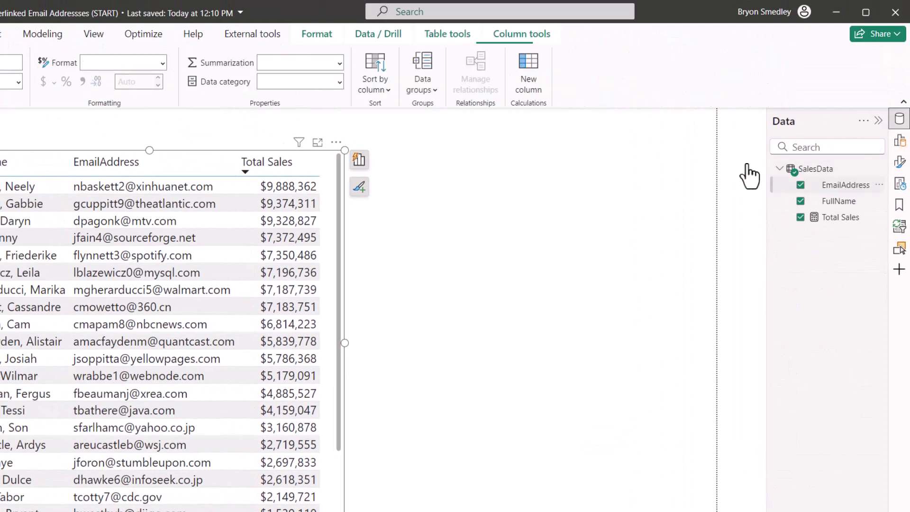
pyautogui.click(338, 82)
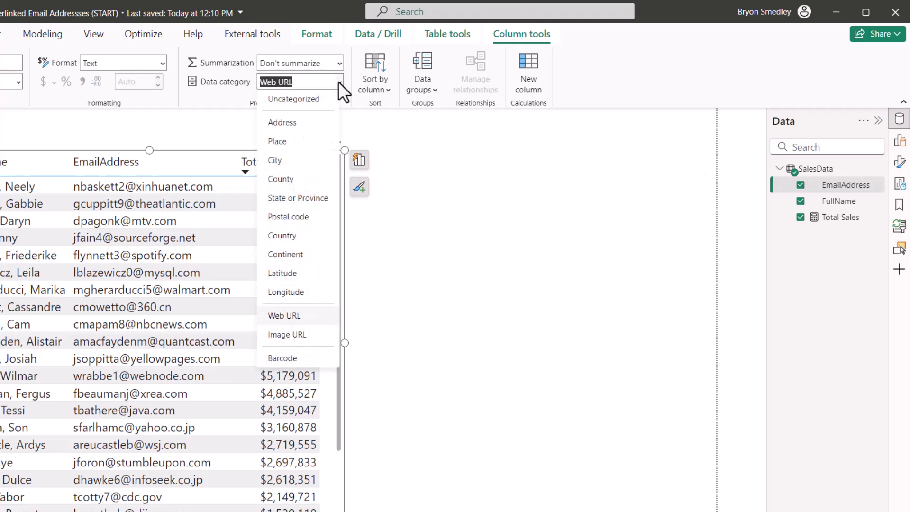
pyautogui.click(314, 100)
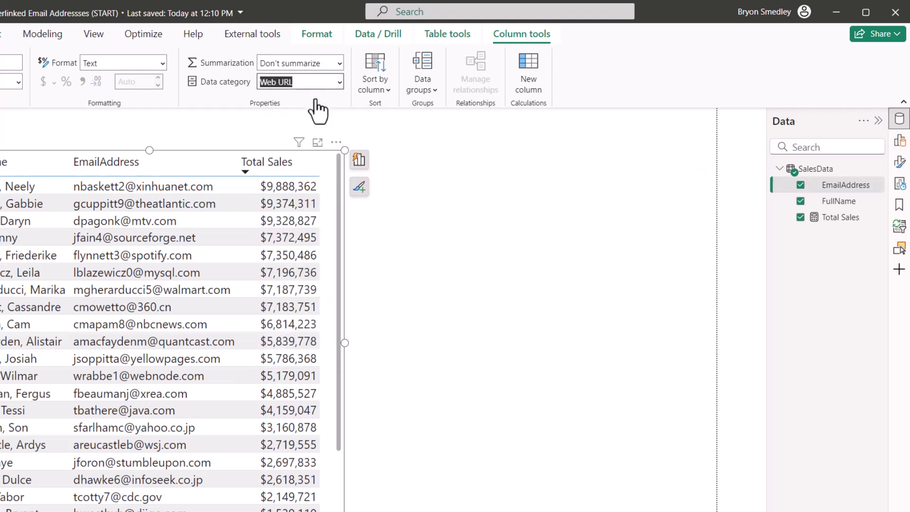
# Show the table's Cell elements settings and scroll down to the Web URL option
pyautogui.click(899, 163)
pyautogui.click(782, 423)
pyautogui.scroll(-4, 789, 422)
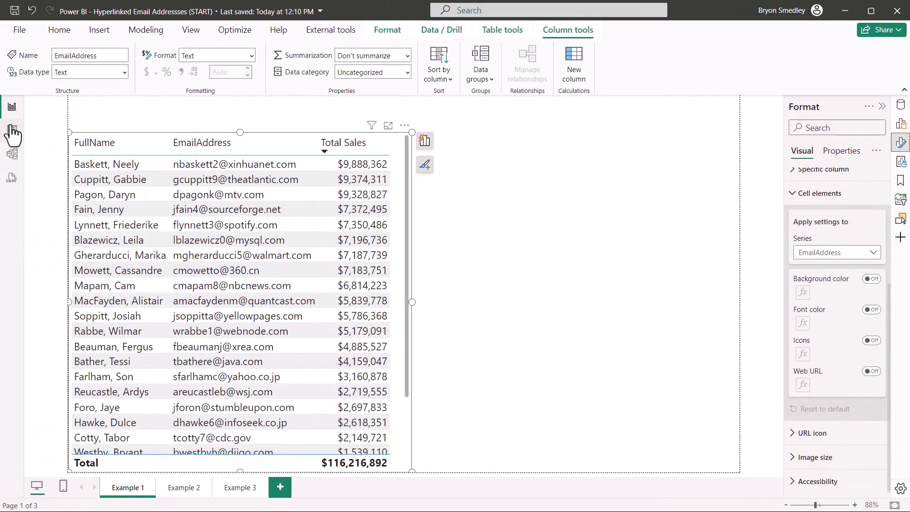
# In Table view, add the column EmailLink = CONCATENATE("mailto:", 'SalesData'[EmailAddress])
pyautogui.click(12, 125)
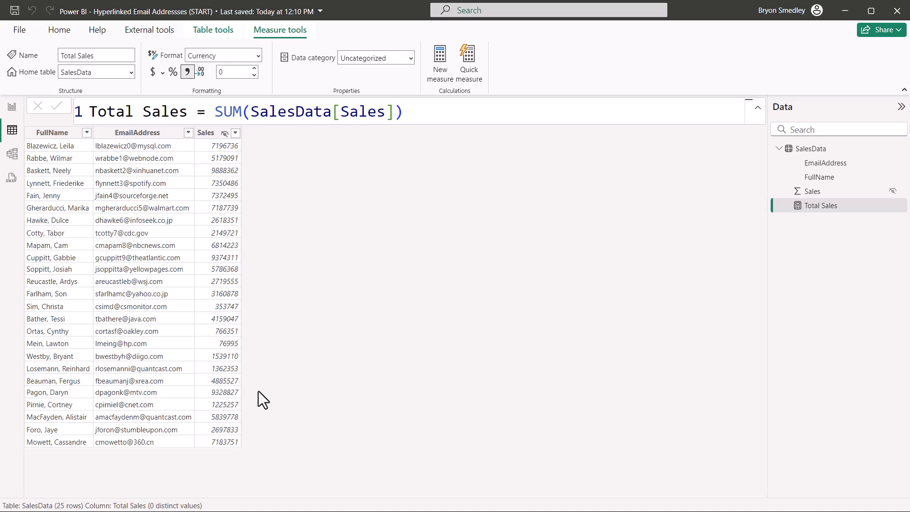
pyautogui.click(126, 133)
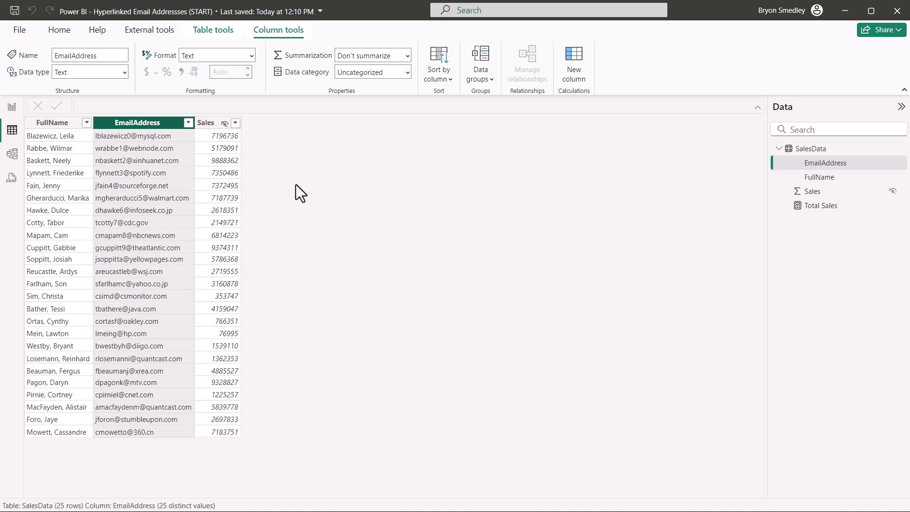
pyautogui.click(579, 62)
pyautogui.write('EmailLink = ')
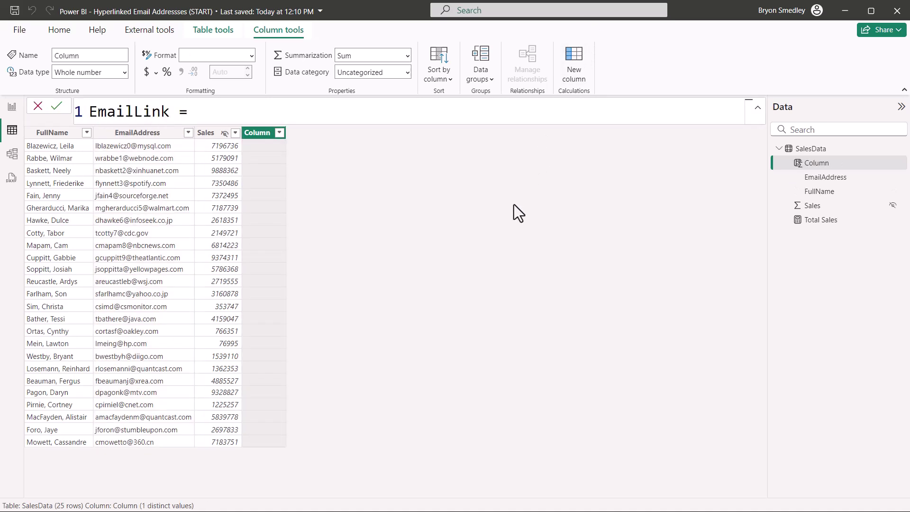
pyautogui.write('conc')
pyautogui.press('Tab')
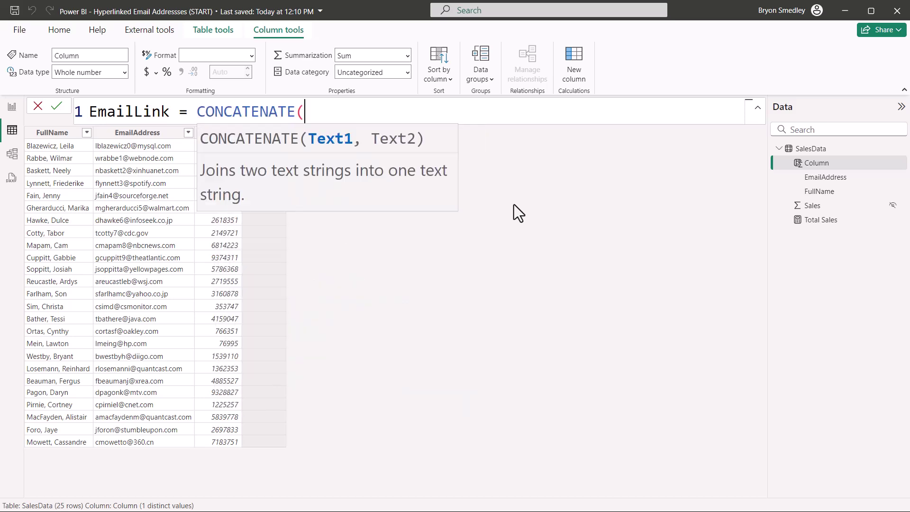
pyautogui.write('"mailto:", ')
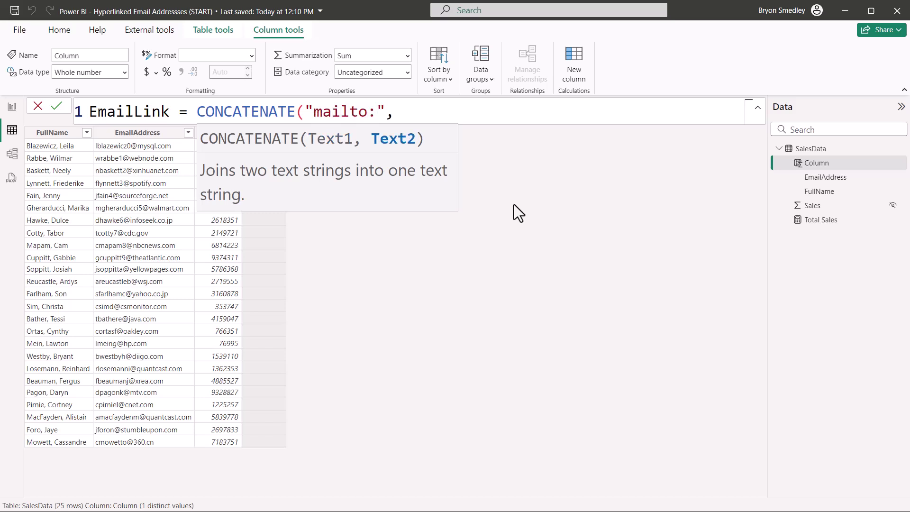
pyautogui.write("'")
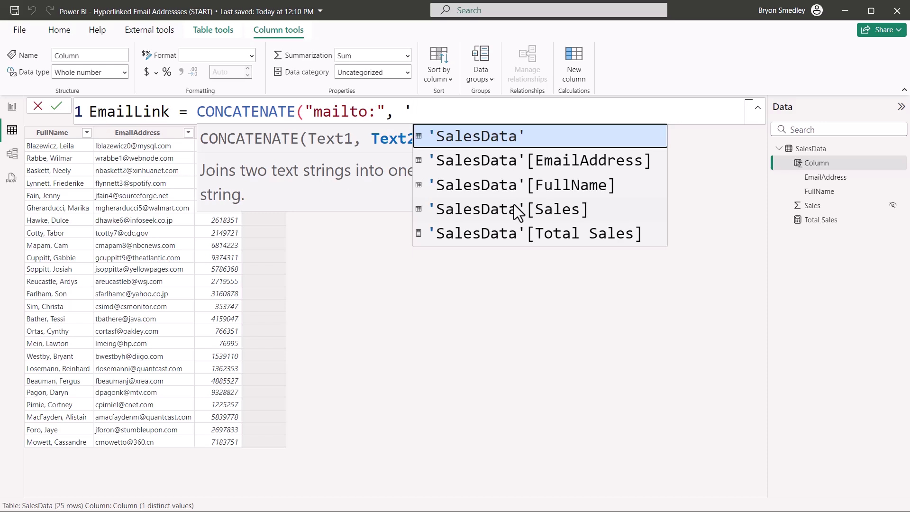
pyautogui.press('Down')
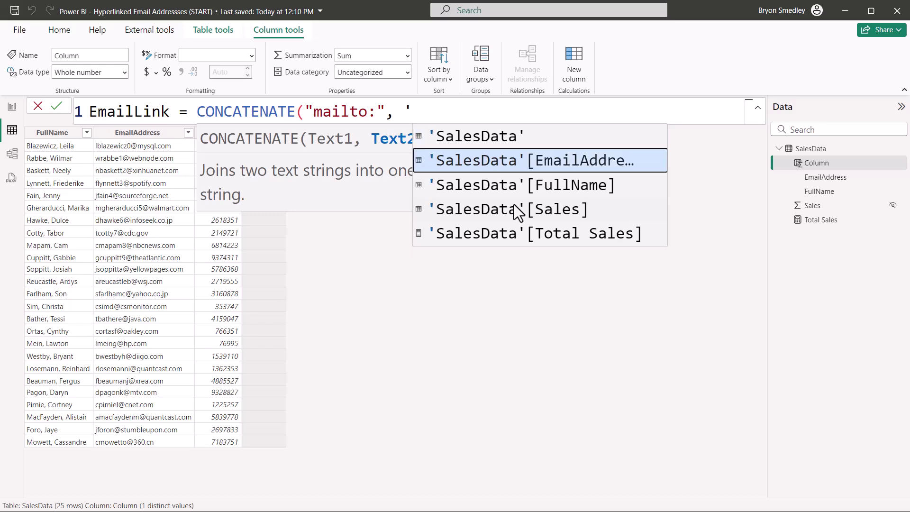
pyautogui.press('Tab')
pyautogui.write(')')
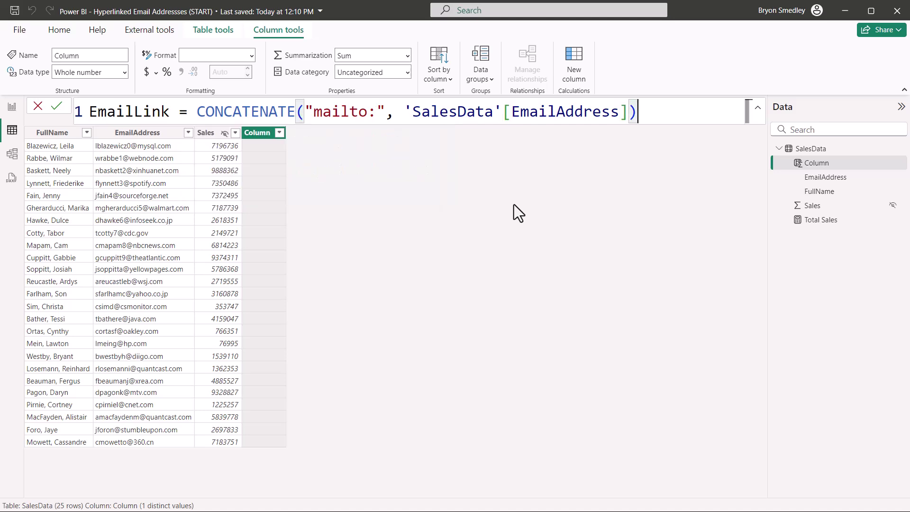
pyautogui.press('Return')
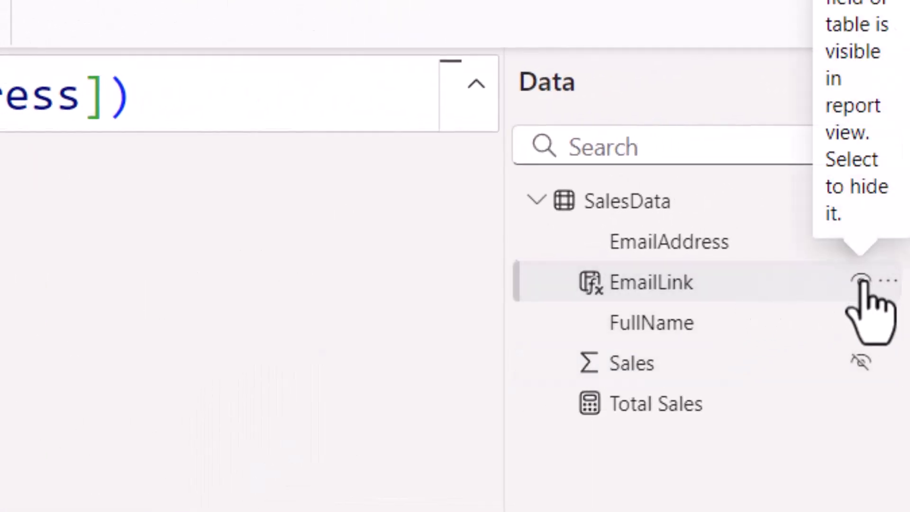
# Hide EmailLink from report view, then return to the Example 1 report with the Data pane shown
pyautogui.click(860, 279)
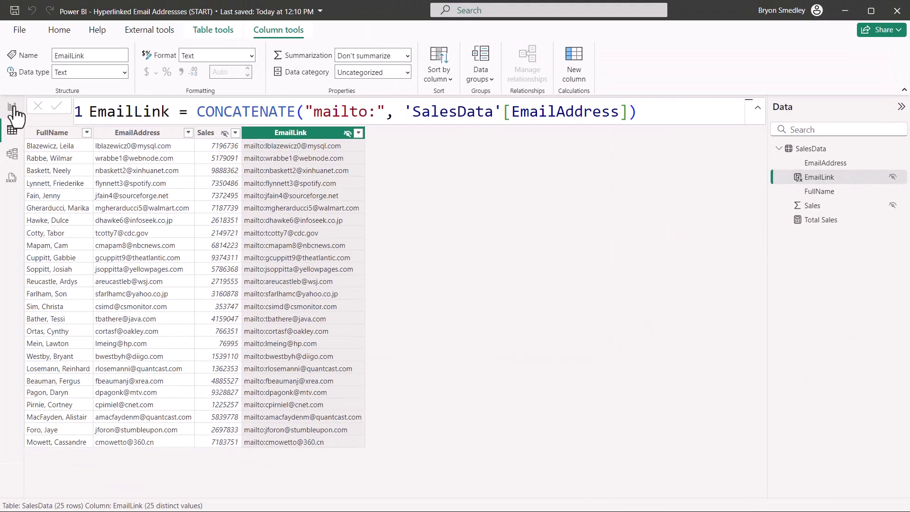
pyautogui.click(12, 107)
pyautogui.click(901, 105)
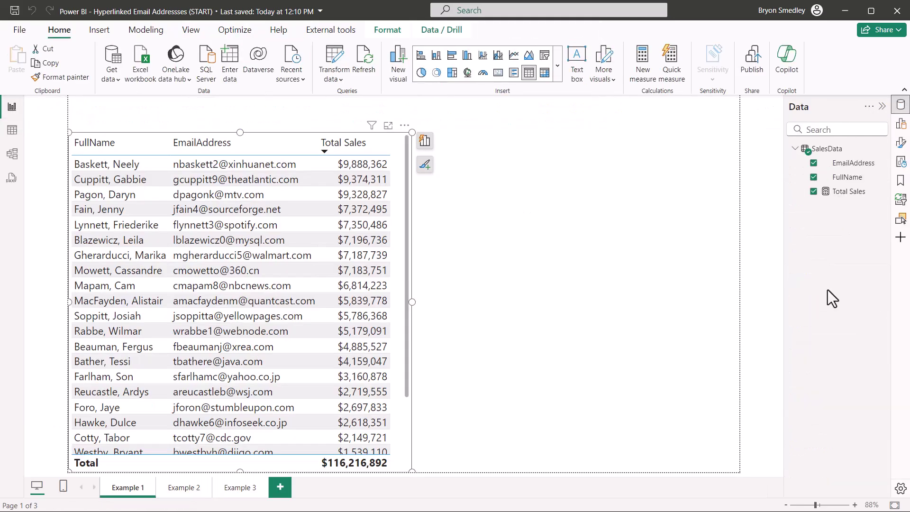
# Turn on Web URL for the EmailAddress cell elements, using SalesData EmailLink as the link field
pyautogui.click(900, 142)
pyautogui.click(797, 373)
pyautogui.click(873, 253)
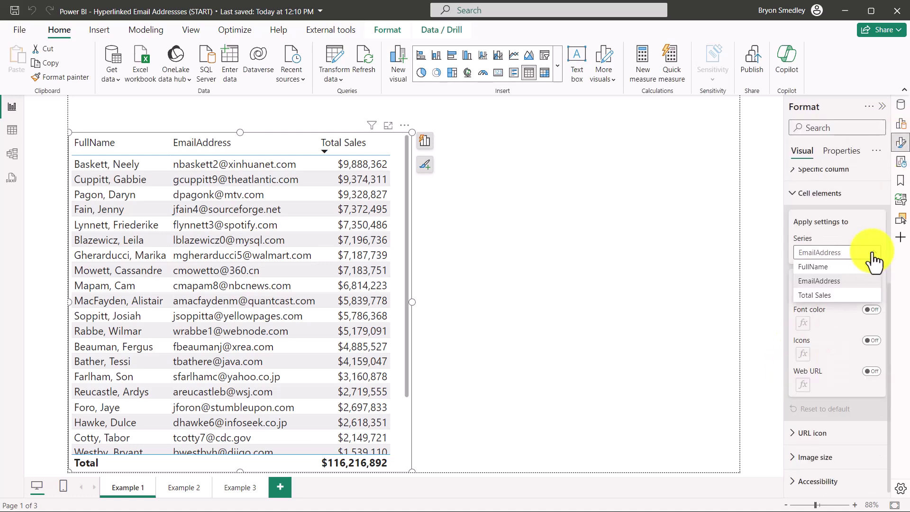
pyautogui.click(837, 284)
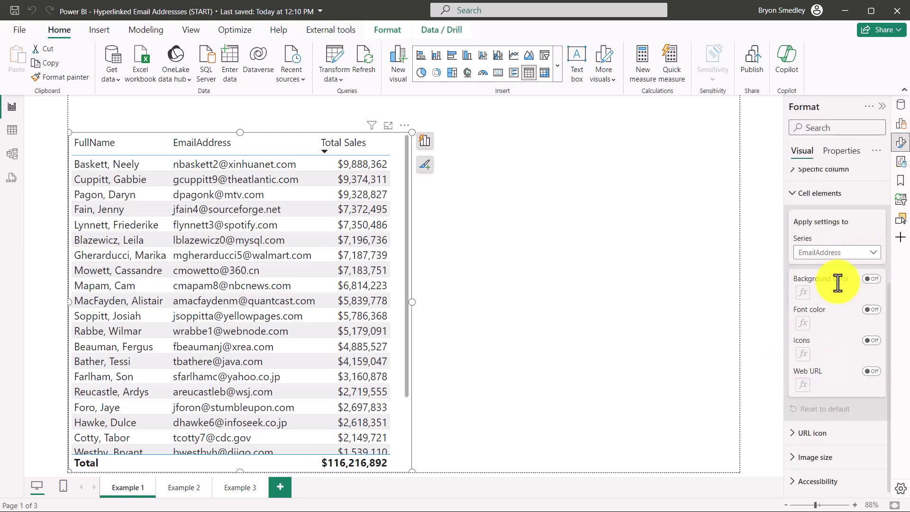
pyautogui.click(870, 371)
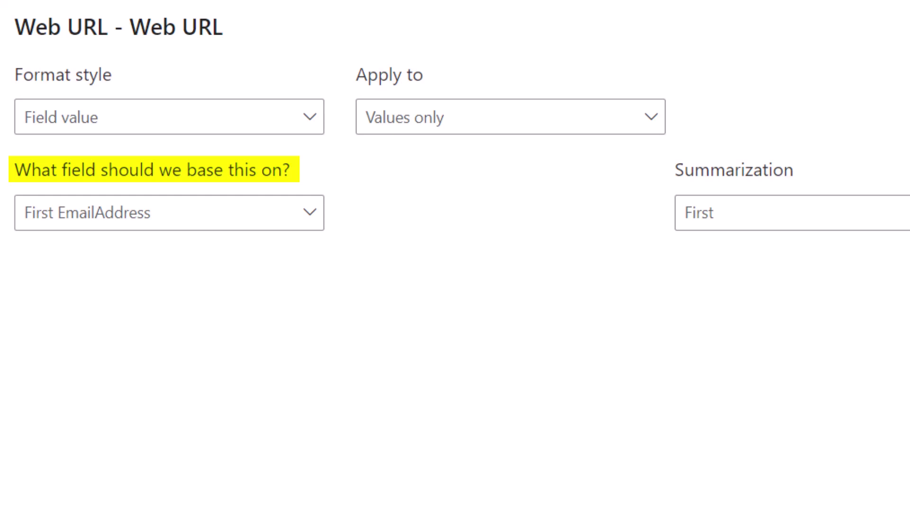
pyautogui.click(316, 220)
pyautogui.click(36, 290)
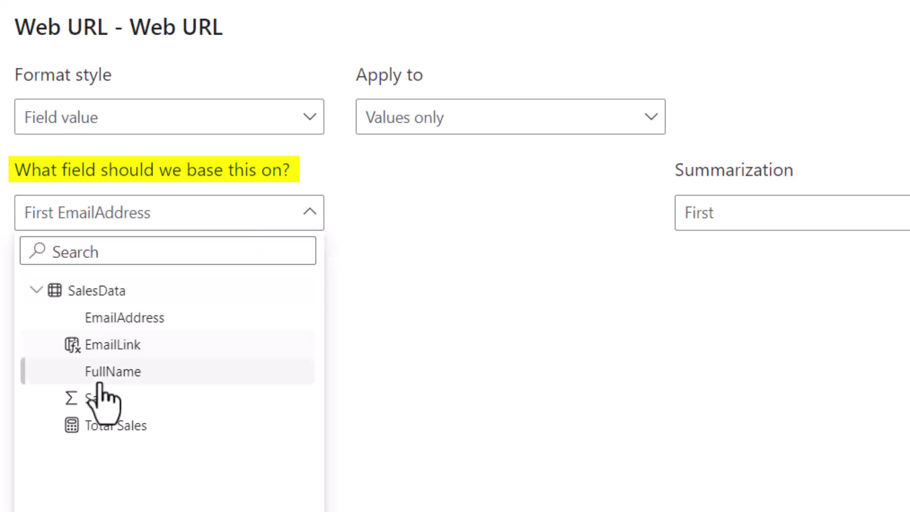
pyautogui.click(219, 353)
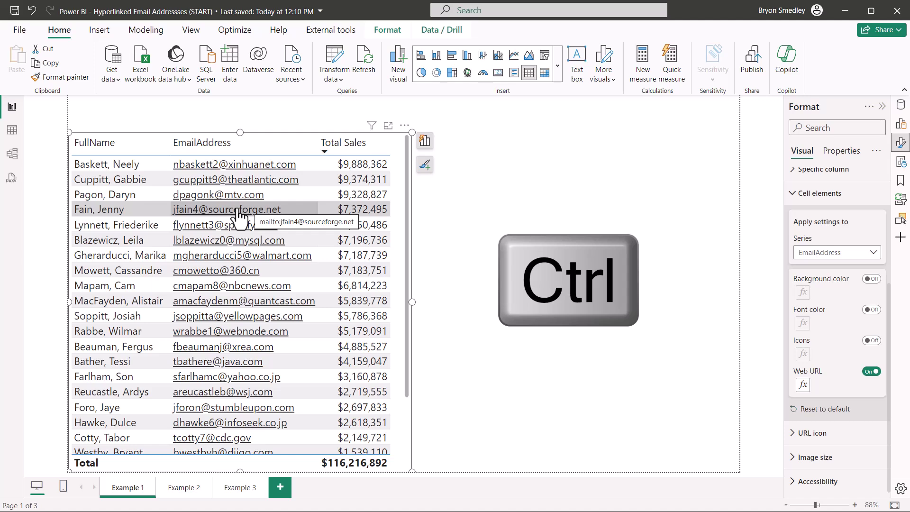
# Follow a rep's underlined email link and allow it to open an Outlook draft
pyautogui.keyDown('ctrl'); pyautogui.click(238, 216); pyautogui.keyUp('ctrl')
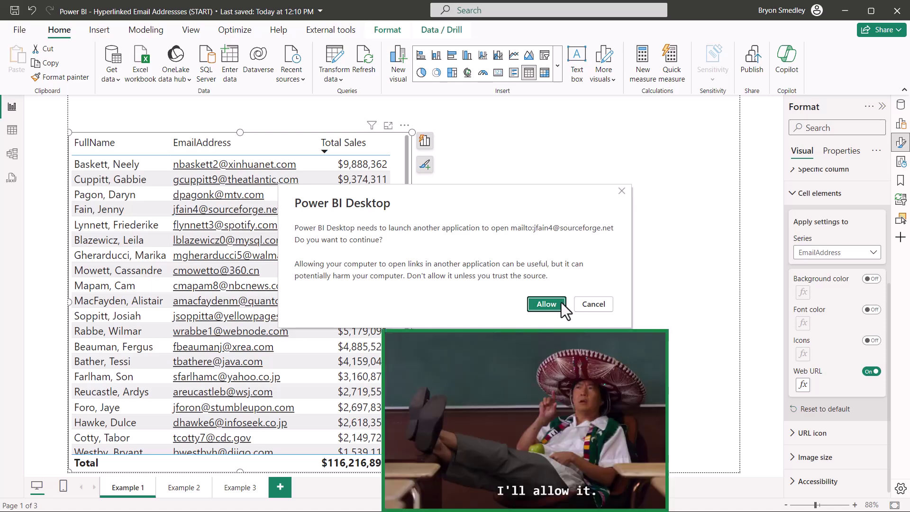
pyautogui.click(546, 304)
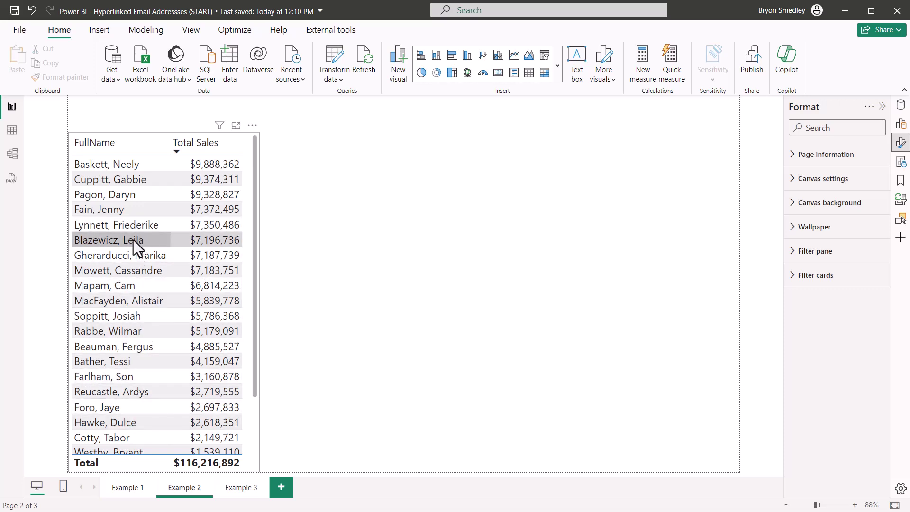
# In the Example 2 table, turn on Web URL for FullName cells based on SalesData EmailLink
pyautogui.click(248, 224)
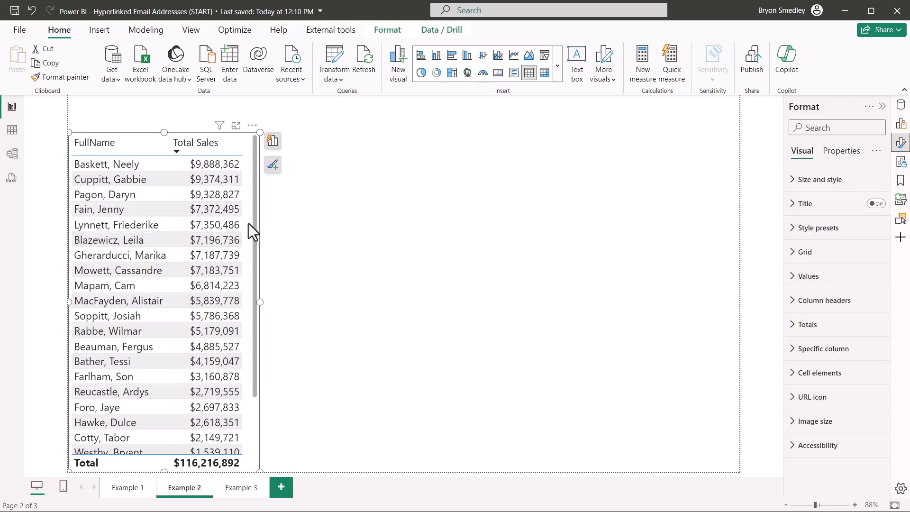
pyautogui.click(852, 373)
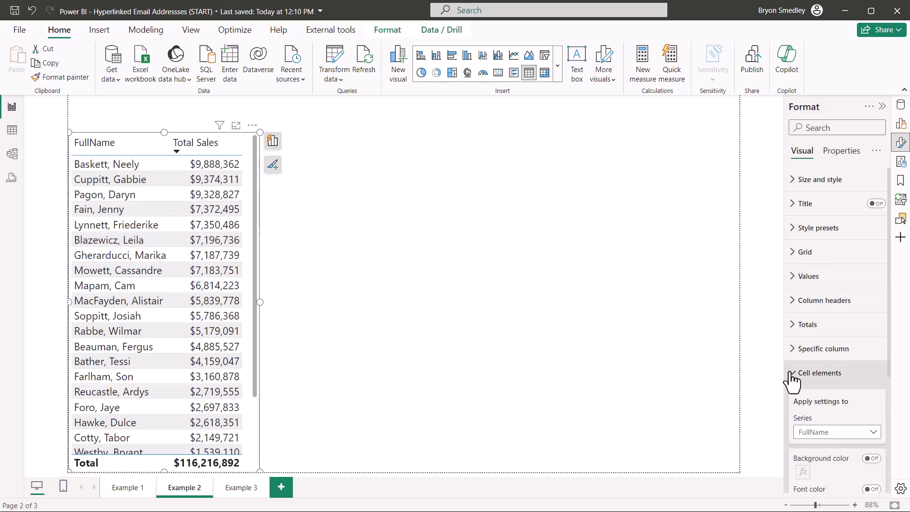
pyautogui.scroll(-4, 857, 280)
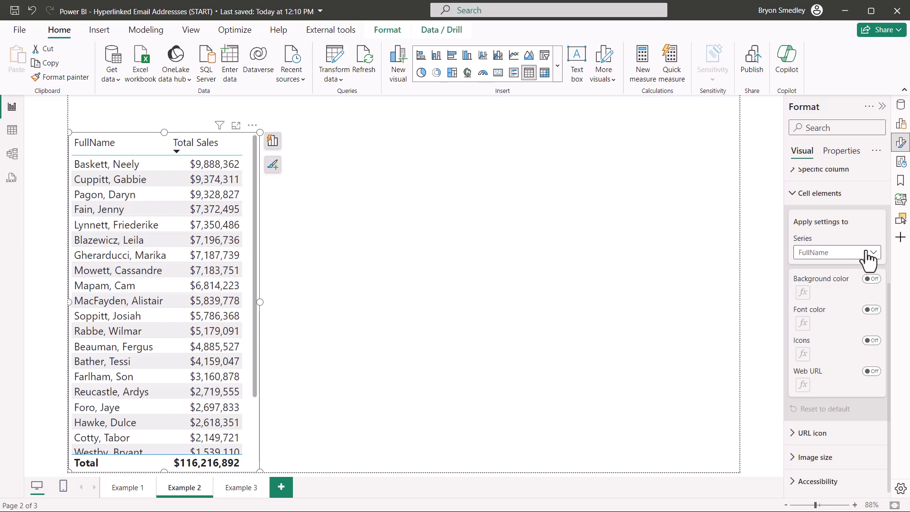
pyautogui.click(869, 373)
pyautogui.click(346, 182)
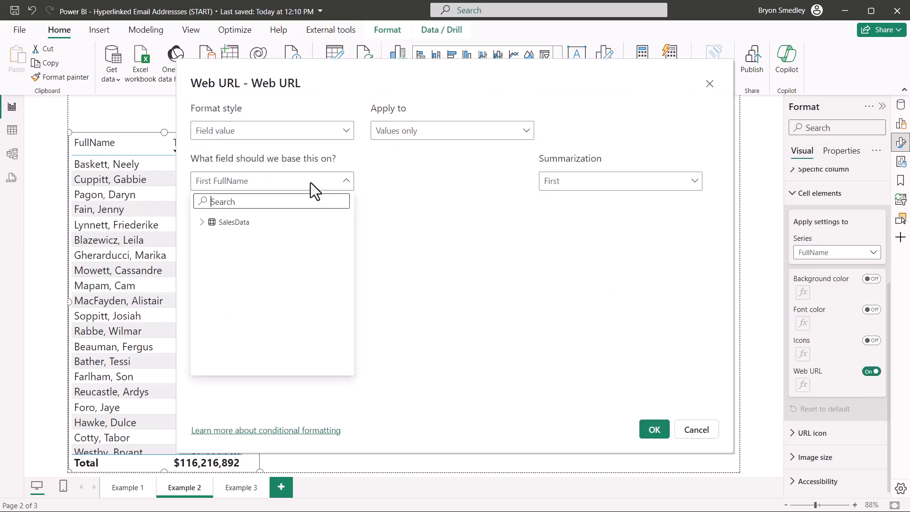
pyautogui.click(203, 222)
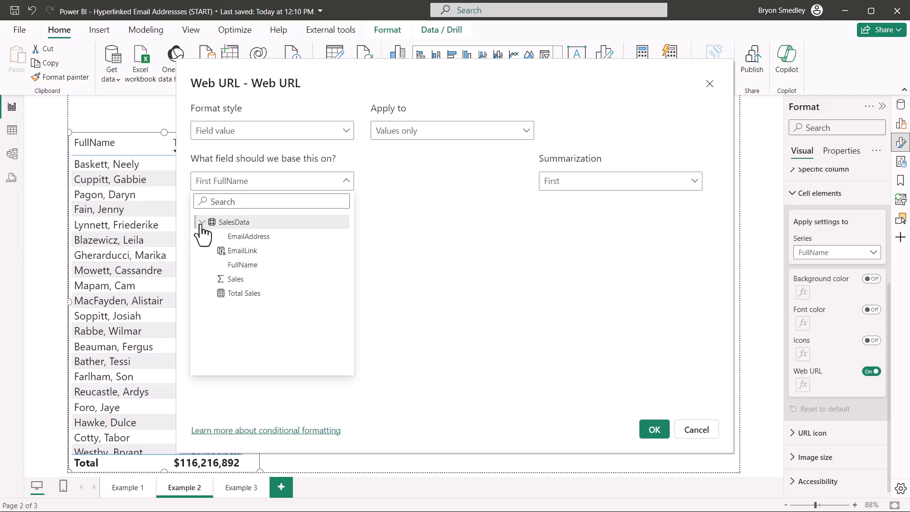
pyautogui.click(274, 251)
pyautogui.click(654, 430)
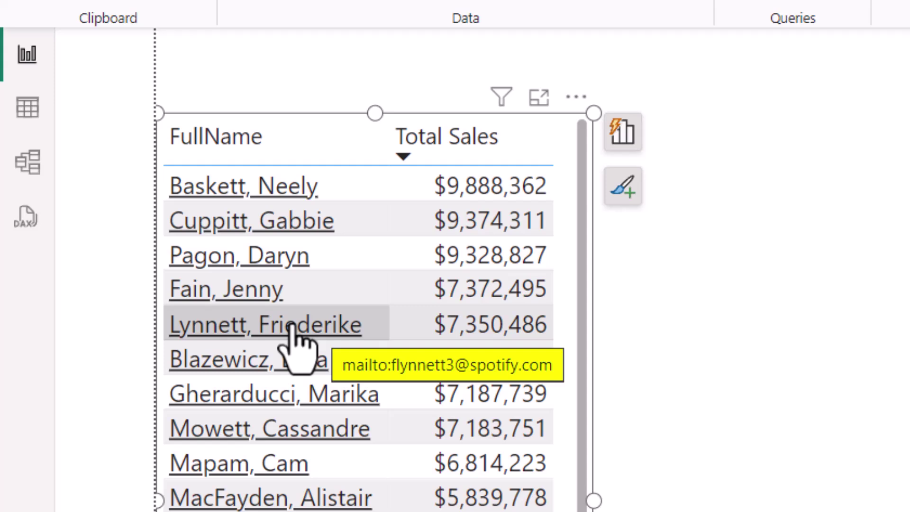
# Follow a rep's underlined name link to open a new Outlook email addressed to them
pyautogui.click(291, 332)
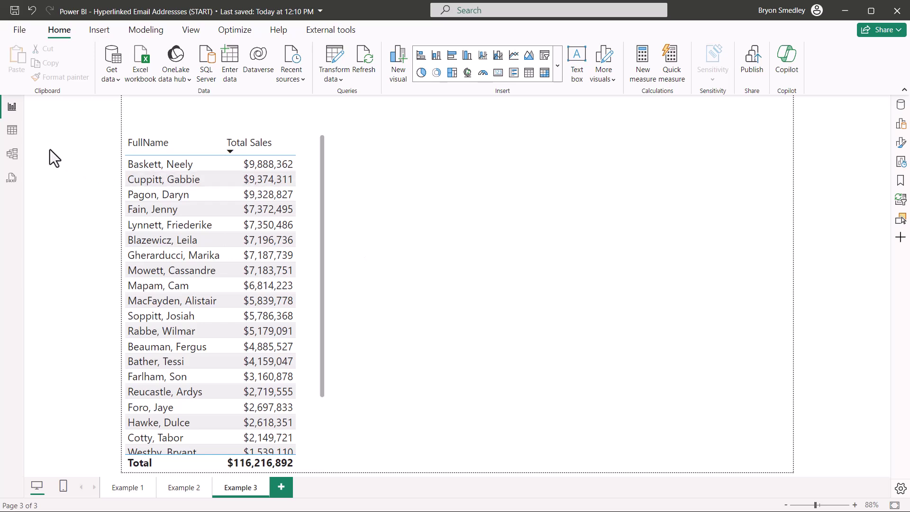
# Switch to the SalesData table view, then open and close the Windows emoji panel (Win+.)
pyautogui.click(12, 131)
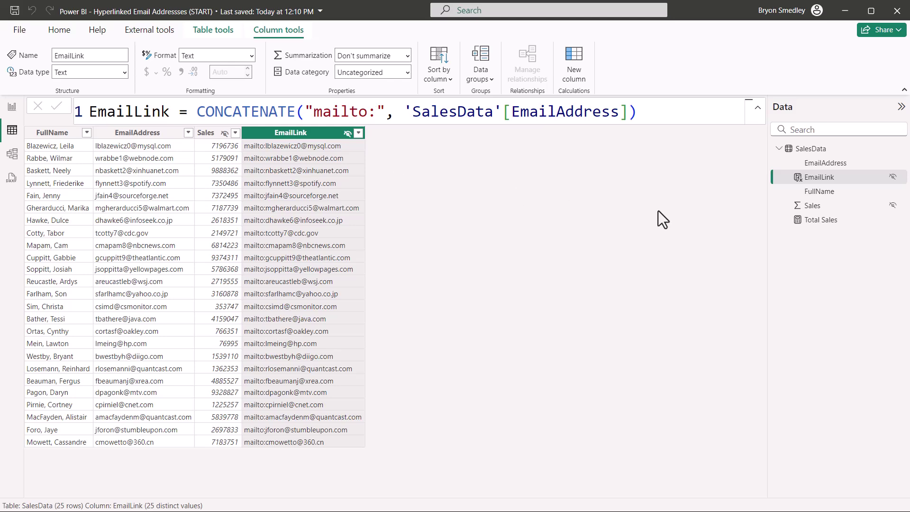
pyautogui.press('super+period')
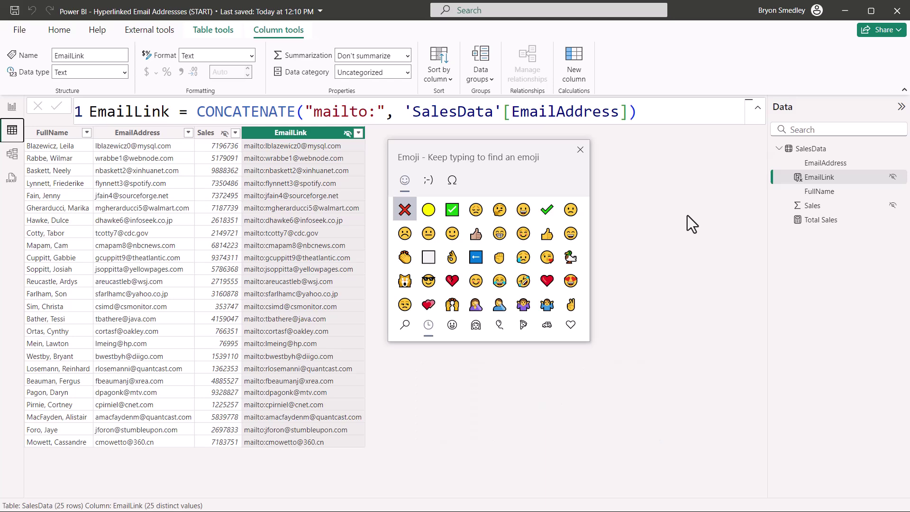
pyautogui.click(581, 151)
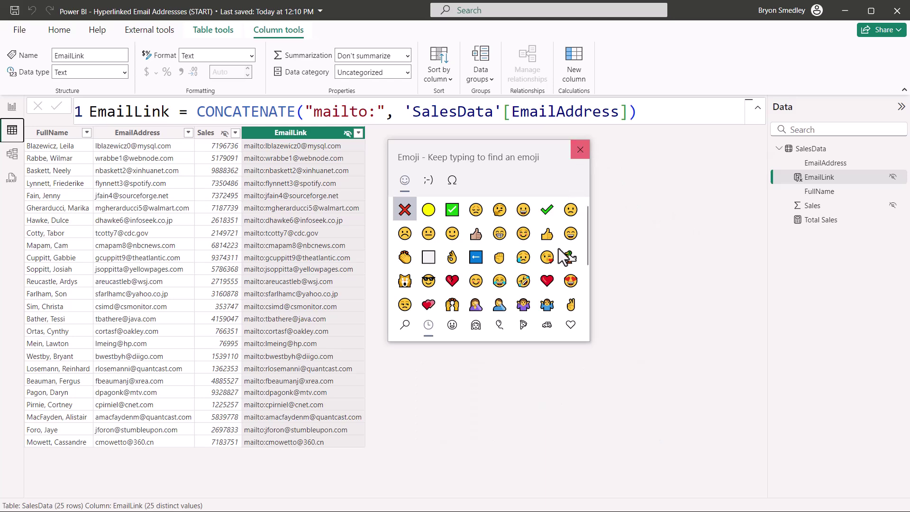
# Start a new column 'IconFullName = CONCATENATE(' and search the emoji picker for 'mail'
pyautogui.click(581, 63)
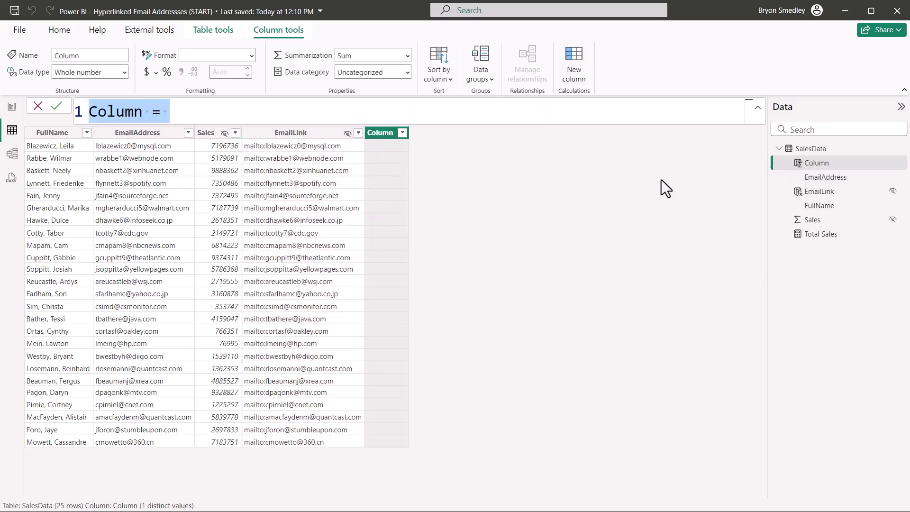
pyautogui.write('IconFullName')
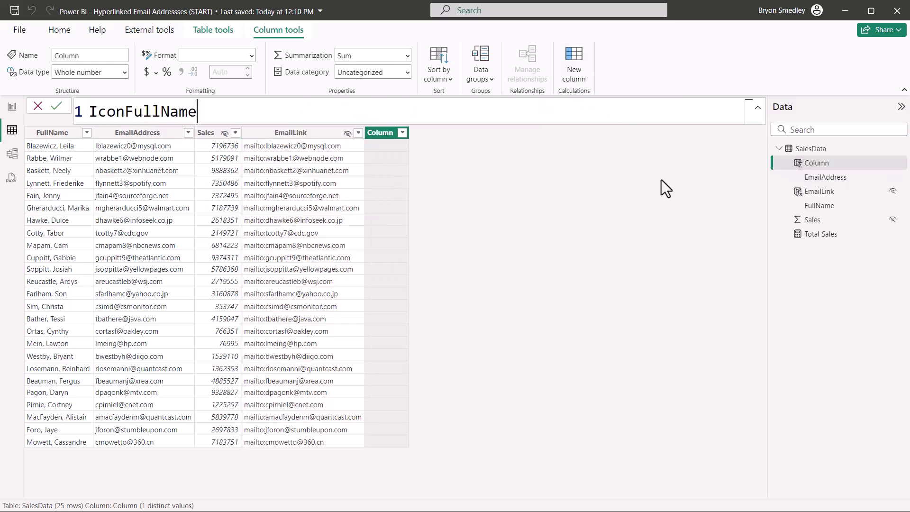
pyautogui.write(' = con')
pyautogui.press('Tab')
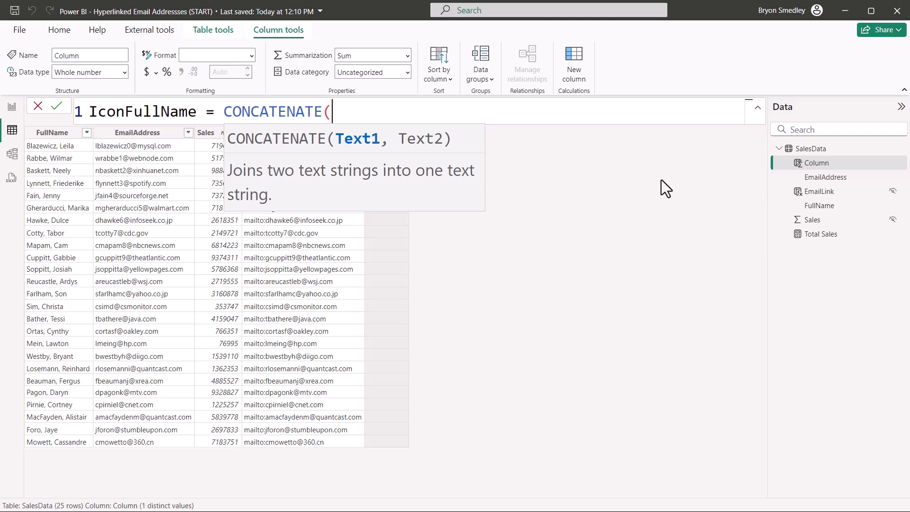
pyautogui.press('super+period')
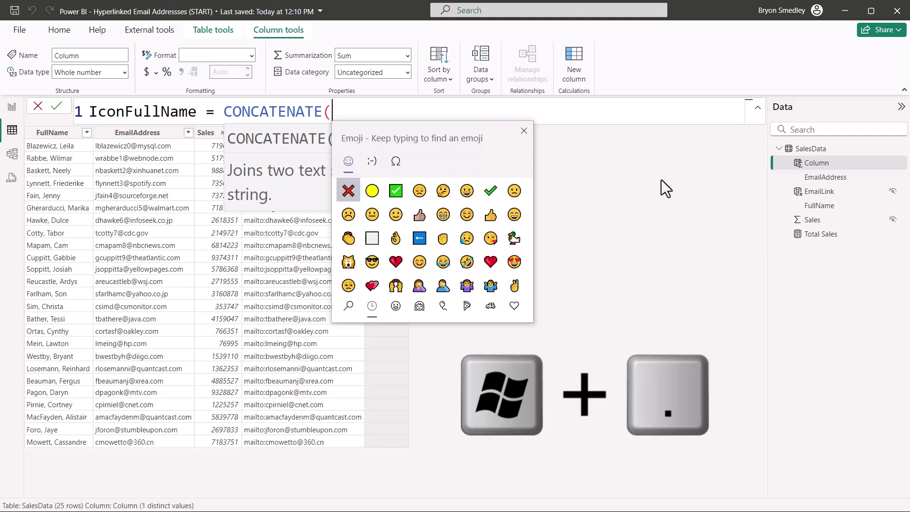
pyautogui.click(350, 307)
pyautogui.write('mail')
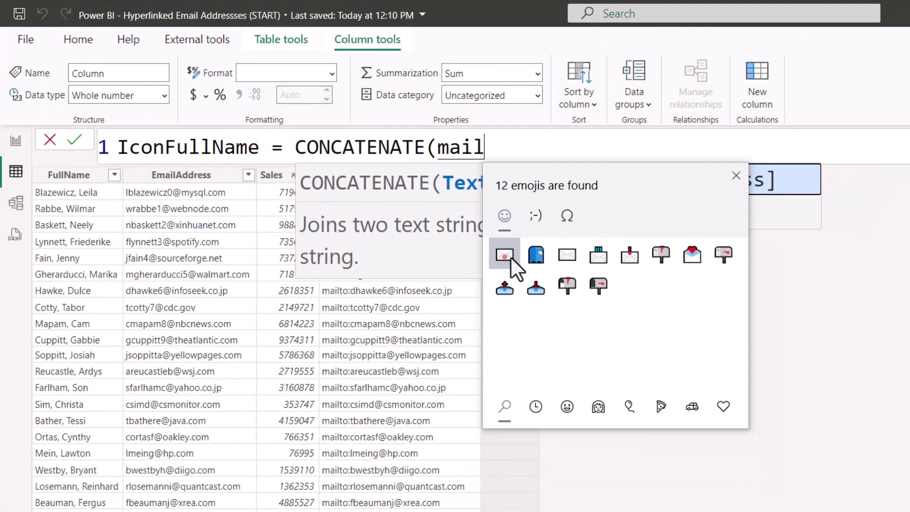
# Complete and commit the formula as CONCATENATE("📨 ", 'SalesData'[FullName]) using the envelope emoji
pyautogui.click(511, 257)
pyautogui.click(736, 176)
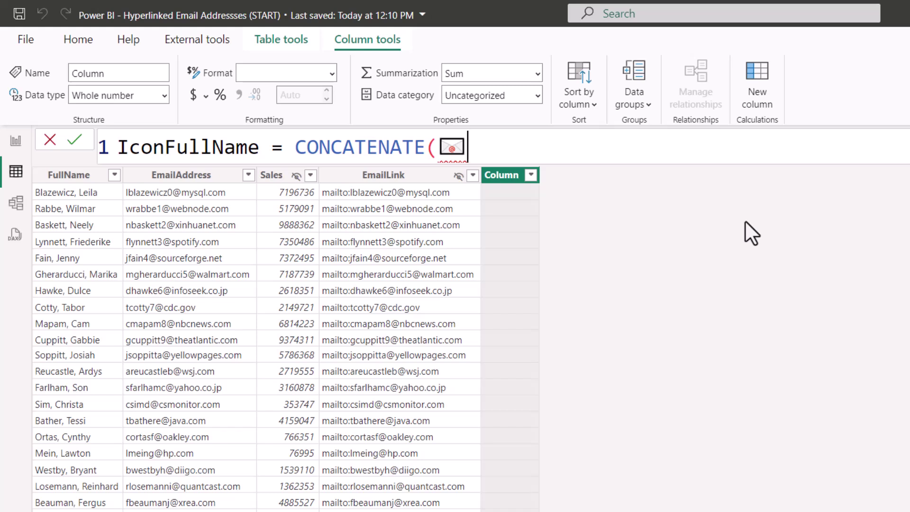
pyautogui.press('Left')
pyautogui.write('"')
pyautogui.press('Right')
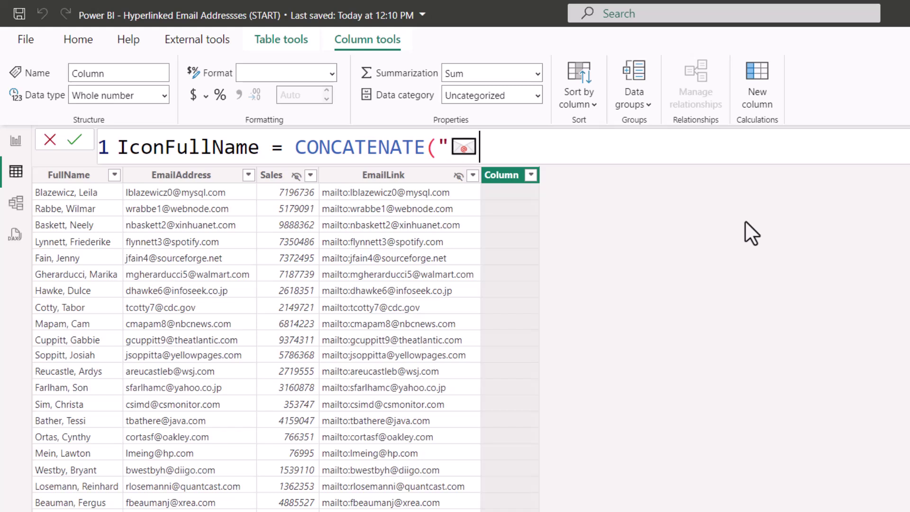
pyautogui.write('"')
pyautogui.press('Left')
pyautogui.write(', ')
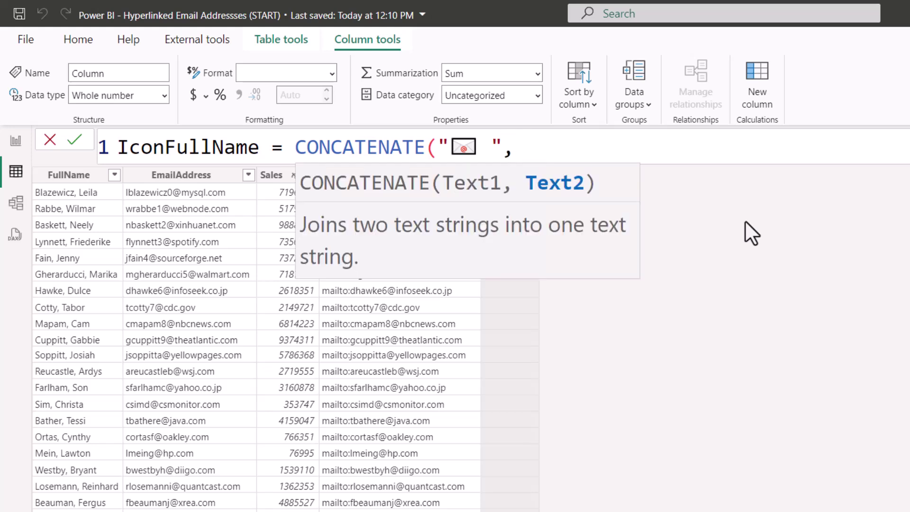
pyautogui.write("'")
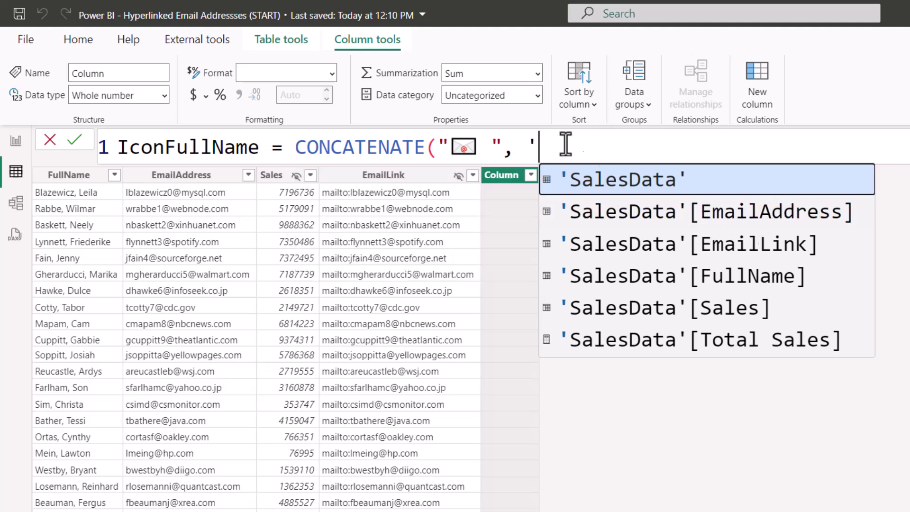
pyautogui.press('Down')
pyautogui.press('Down')
pyautogui.press('Down')
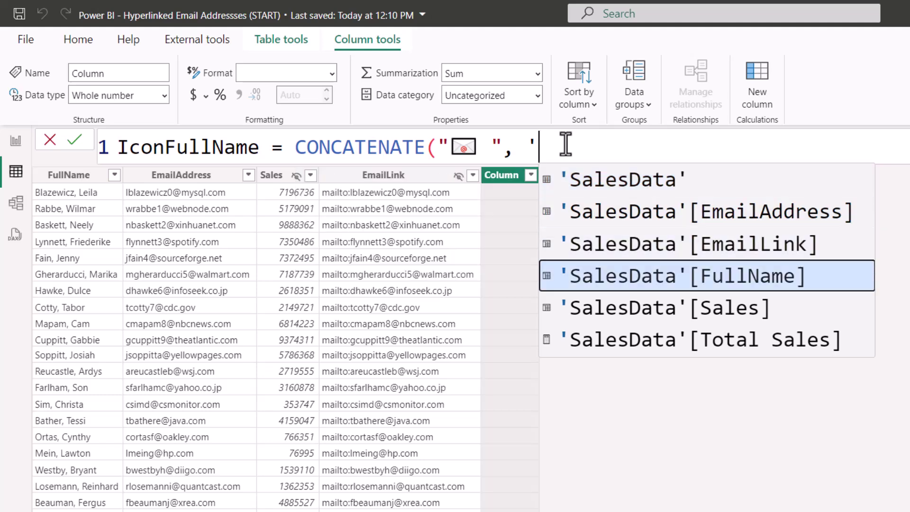
pyautogui.press('Tab')
pyautogui.write(')')
pyautogui.press('Return')
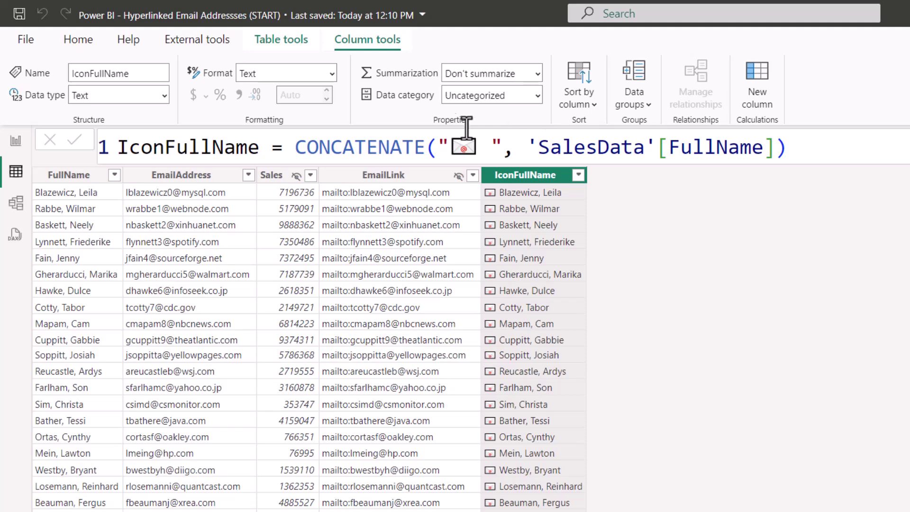
# In the Example 3 table, replace FullName with IconFullName and place Total Sales after it
pyautogui.click(398, 178)
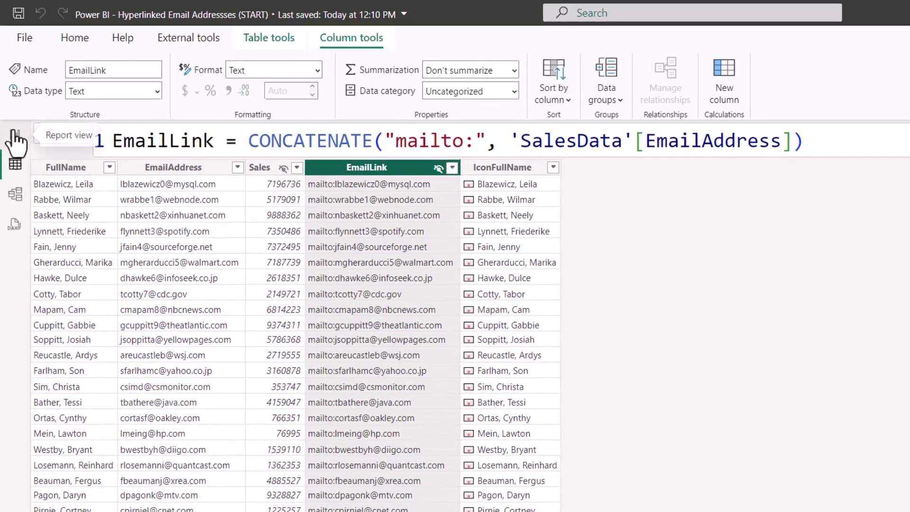
pyautogui.click(16, 141)
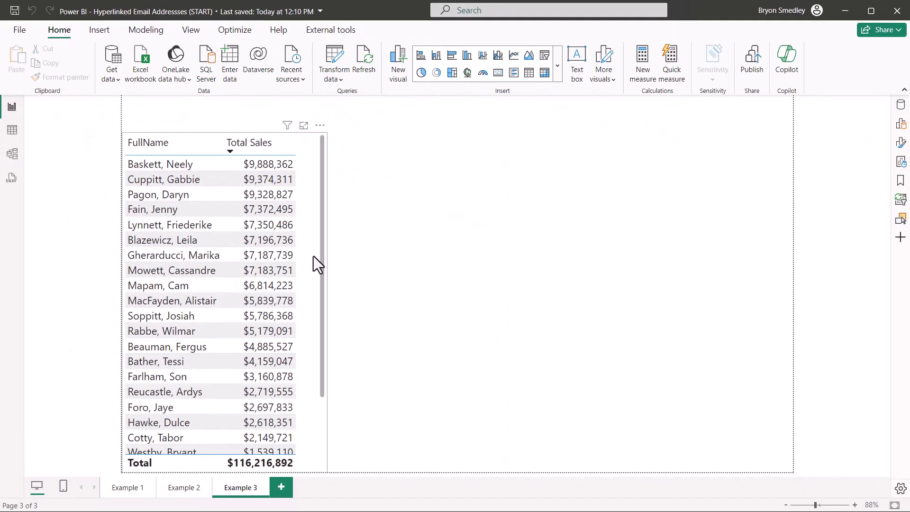
pyautogui.click(314, 256)
pyautogui.click(901, 123)
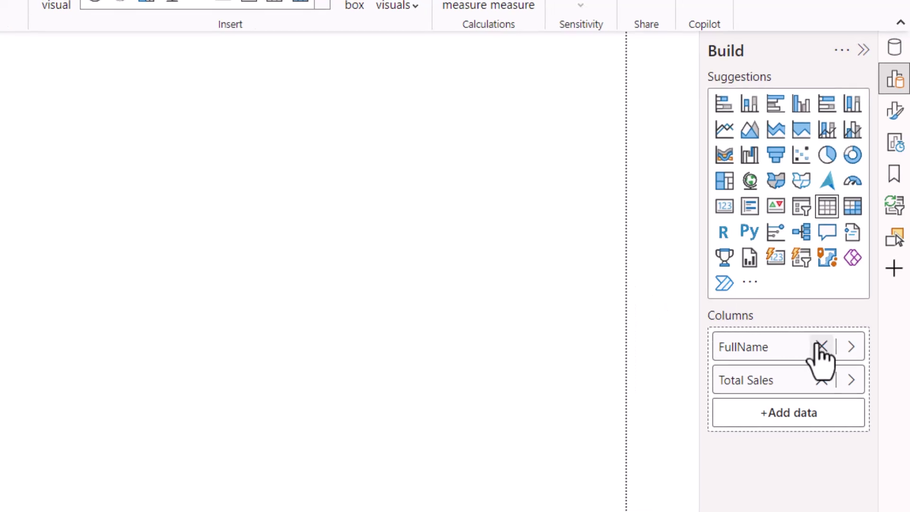
pyautogui.click(824, 342)
pyautogui.click(815, 378)
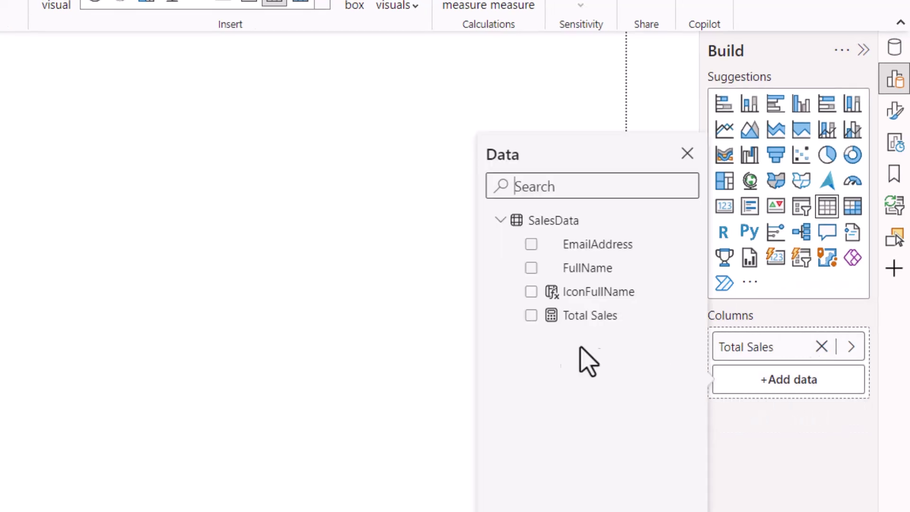
pyautogui.click(532, 292)
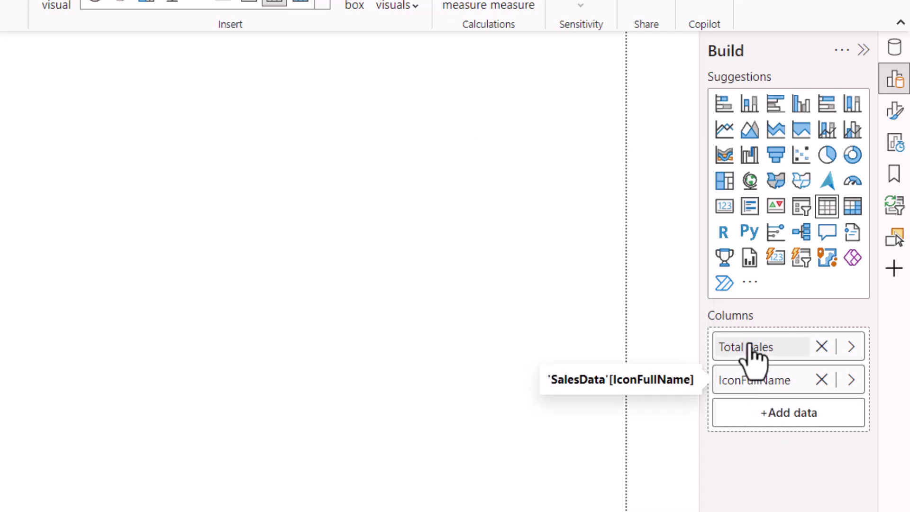
pyautogui.moveTo(749, 349); pyautogui.dragTo(758, 416)
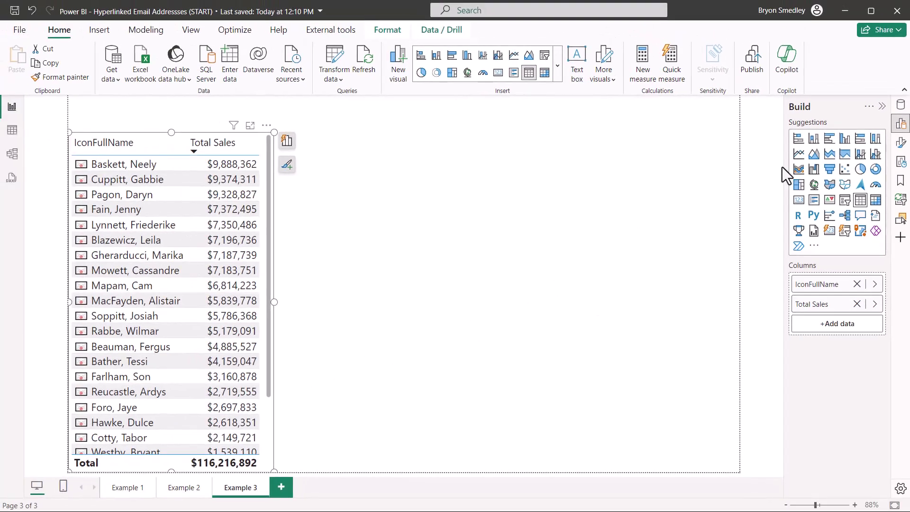
# Turn on Web URL cell elements for the IconFullName series, based on the EmailLink field
pyautogui.click(901, 142)
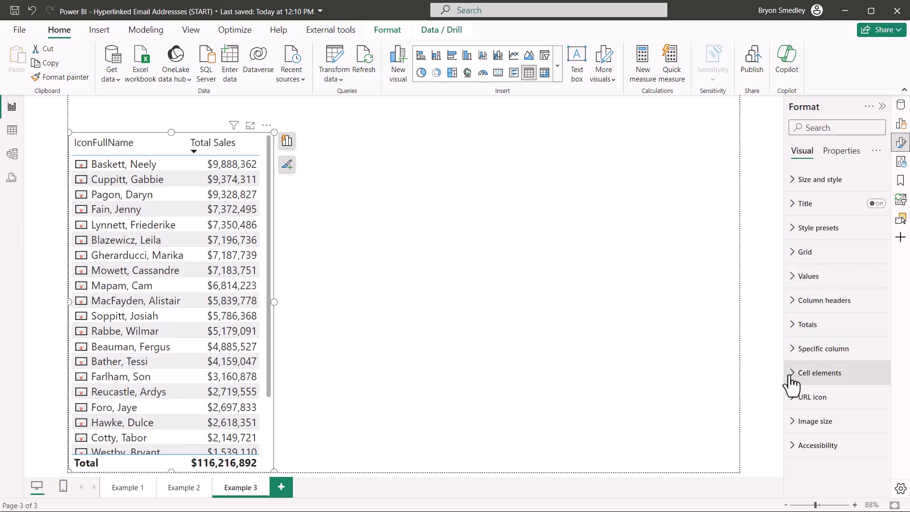
pyautogui.click(791, 375)
pyautogui.click(872, 253)
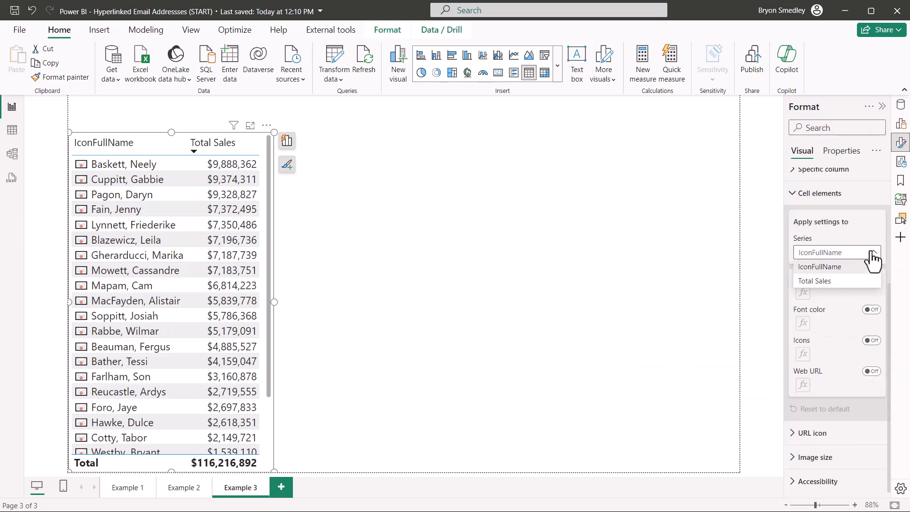
pyautogui.click(872, 258)
pyautogui.click(872, 371)
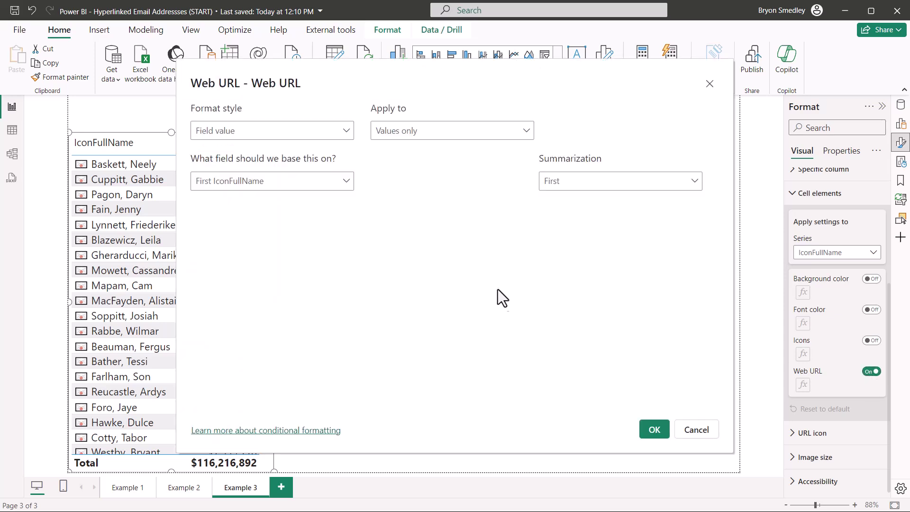
pyautogui.click(340, 186)
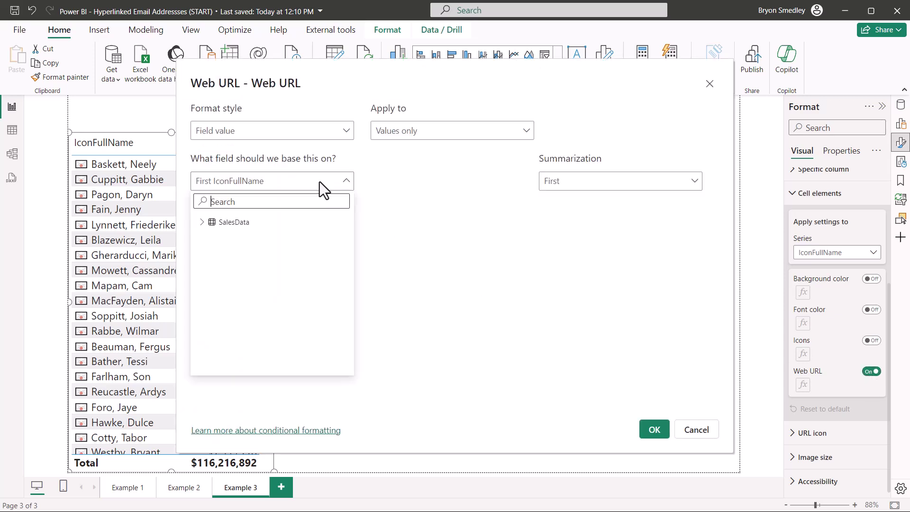
pyautogui.click(203, 228)
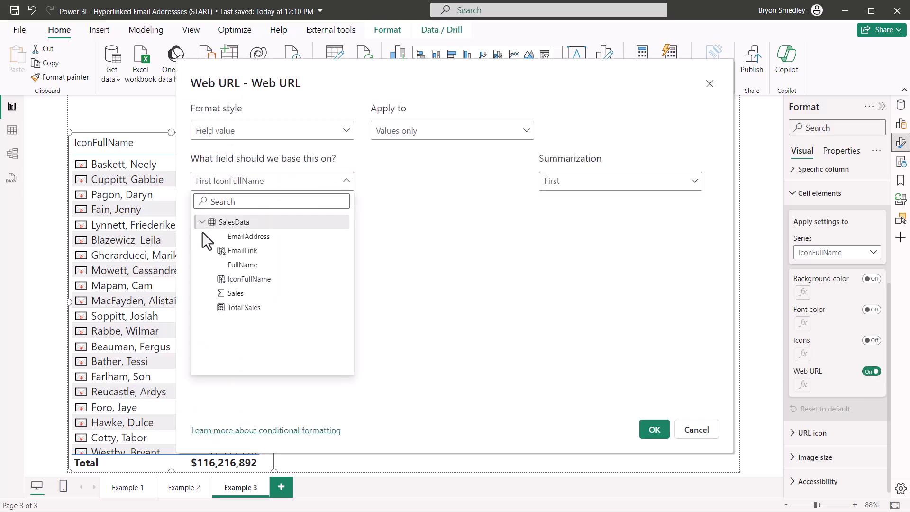
pyautogui.click(285, 256)
pyautogui.click(652, 433)
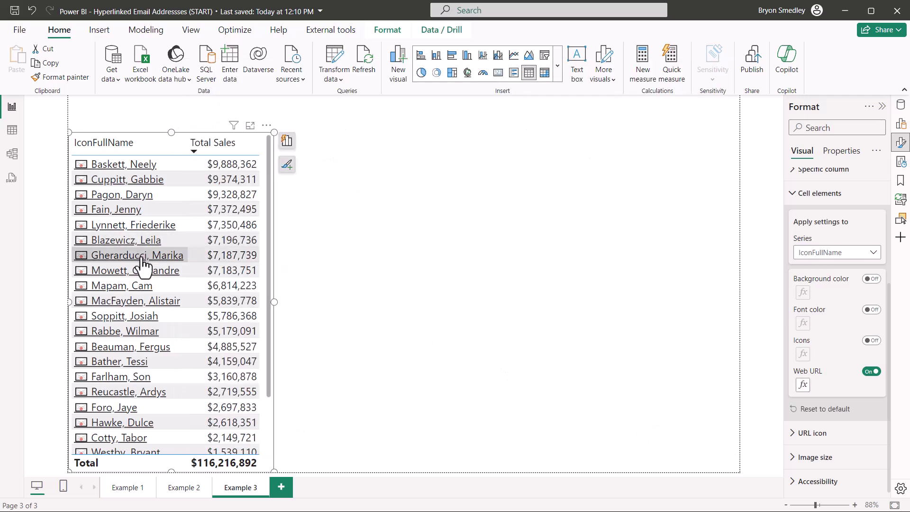
pyautogui.moveTo(133, 259)
# Use a rep's envelope-icon name link to open a pre-addressed Outlook message
pyautogui.click(133, 258)
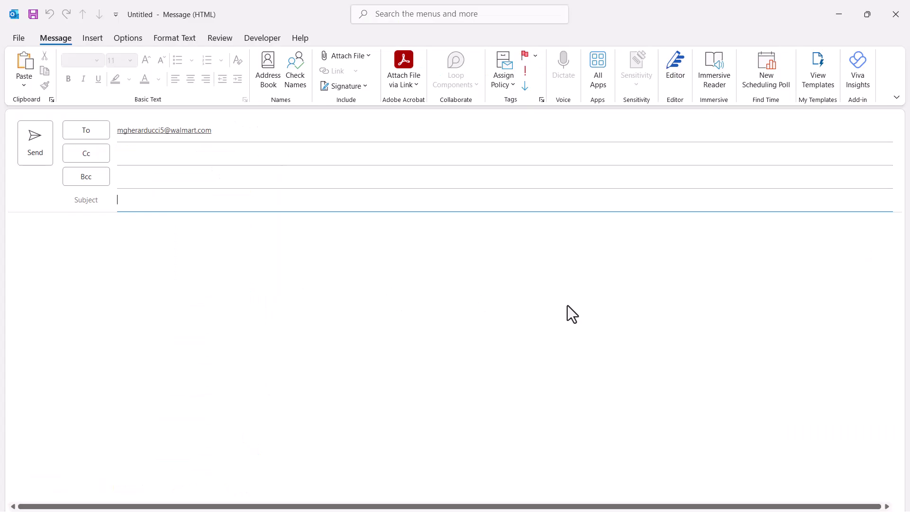